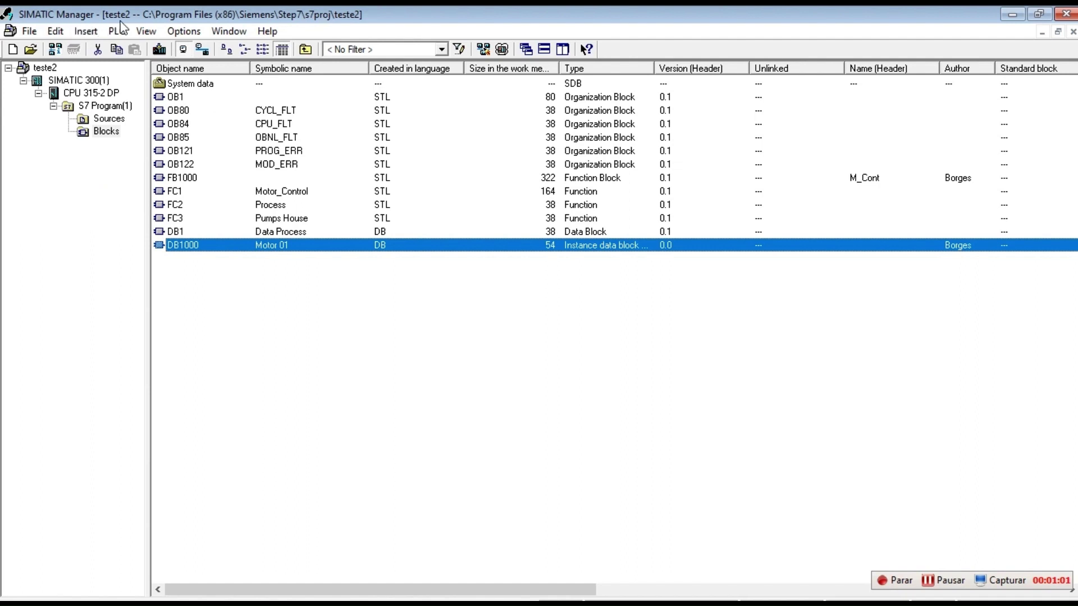
Open the Motor_Control function FC1, monitor it online and examine the FB1000 call for Motor 01 in Network 1
click(226, 191)
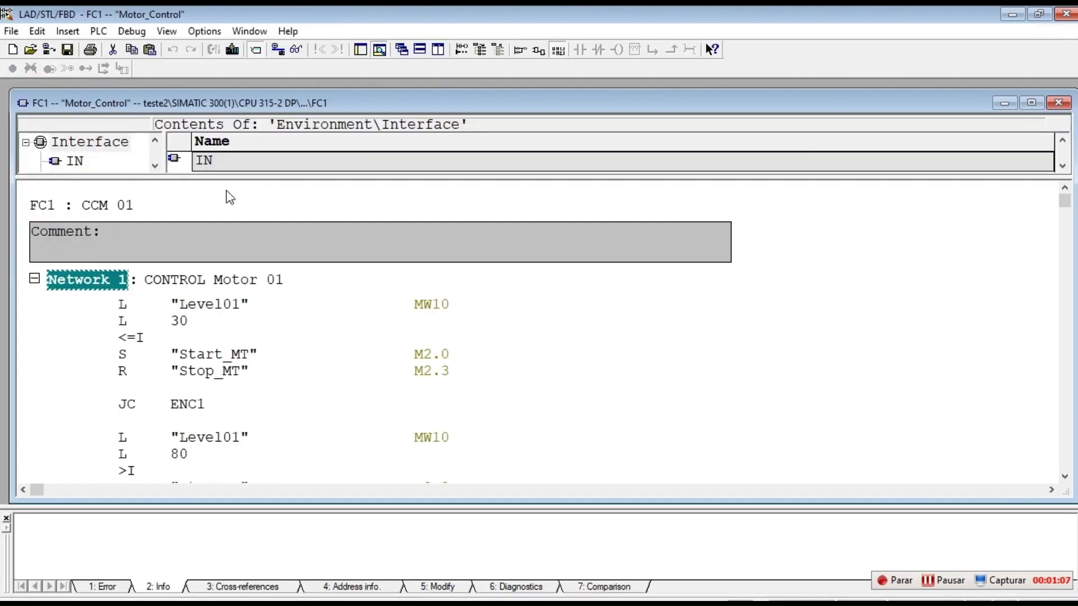
click(1032, 103)
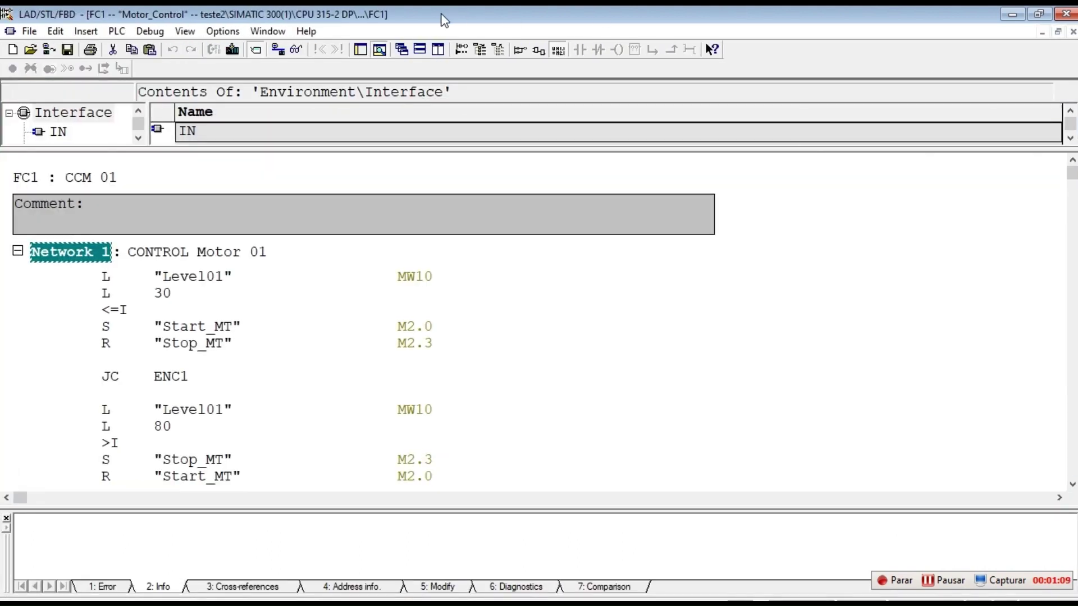
click(301, 45)
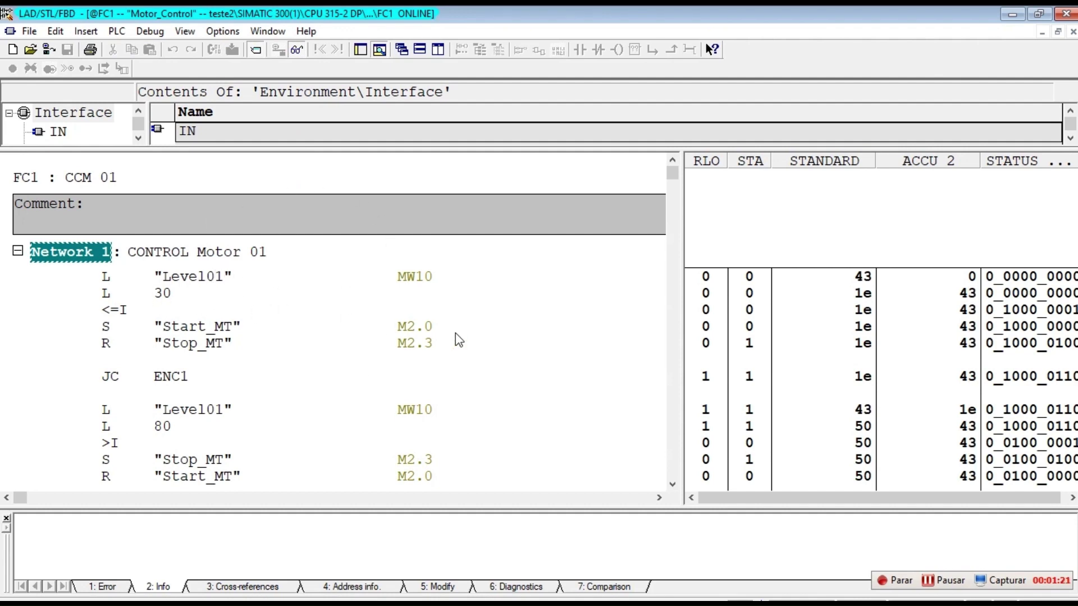
click(673, 486)
drag(673, 486, 676, 488)
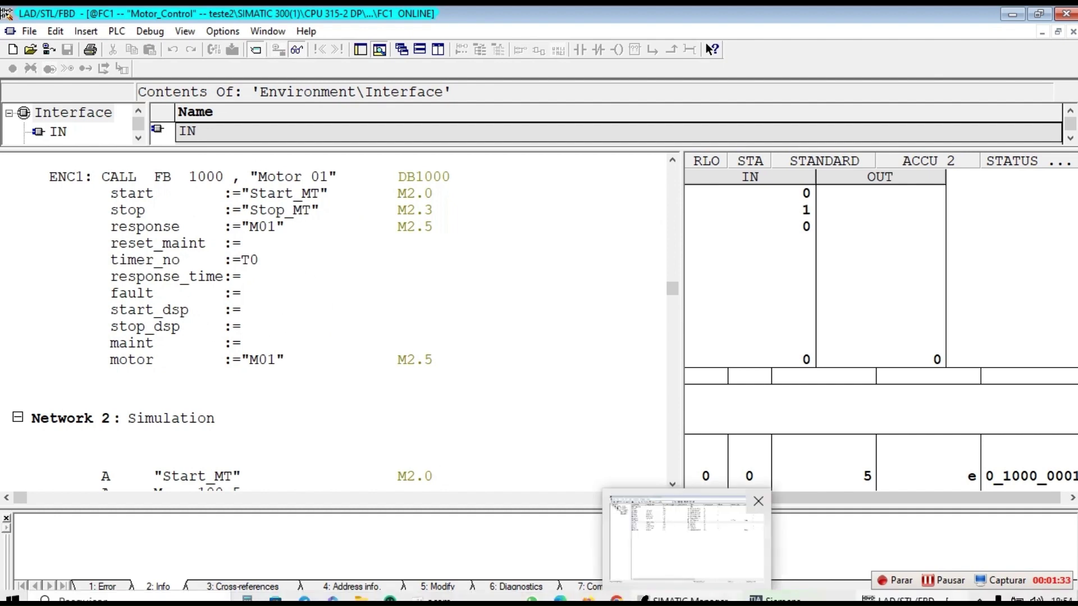
Open the Motor 01 instance data block DB1000 in parameter assignment view, monitor its actual values online, and close it
click(697, 544)
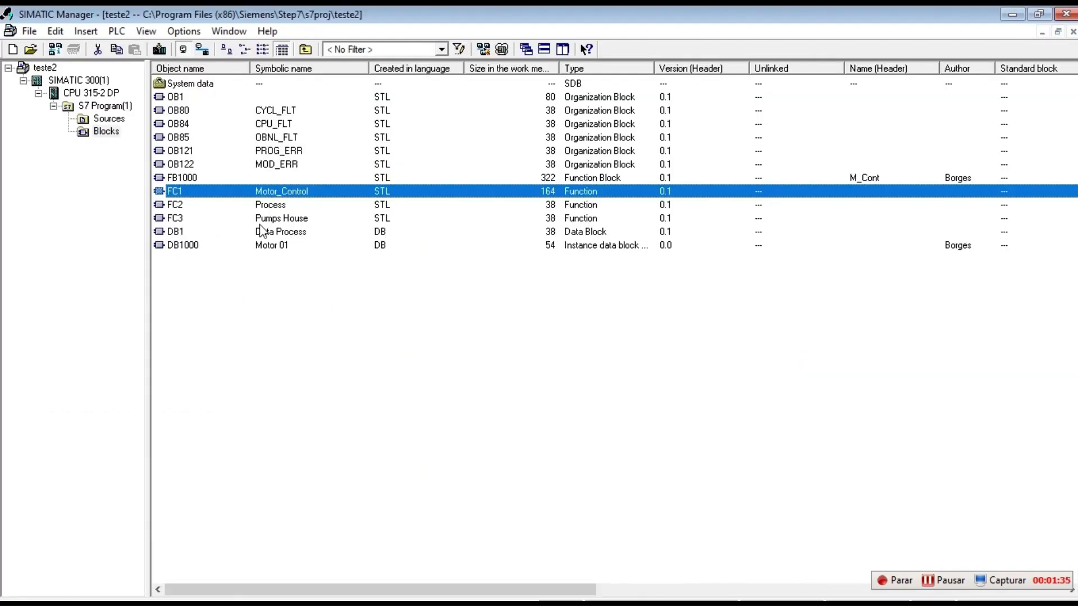
click(258, 248)
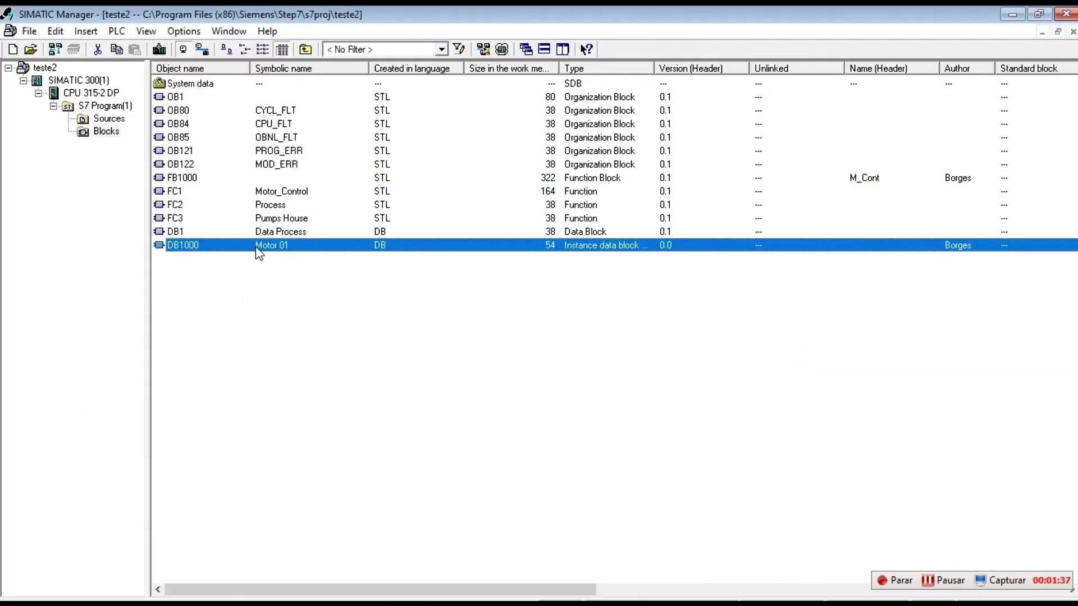
double_click(259, 251)
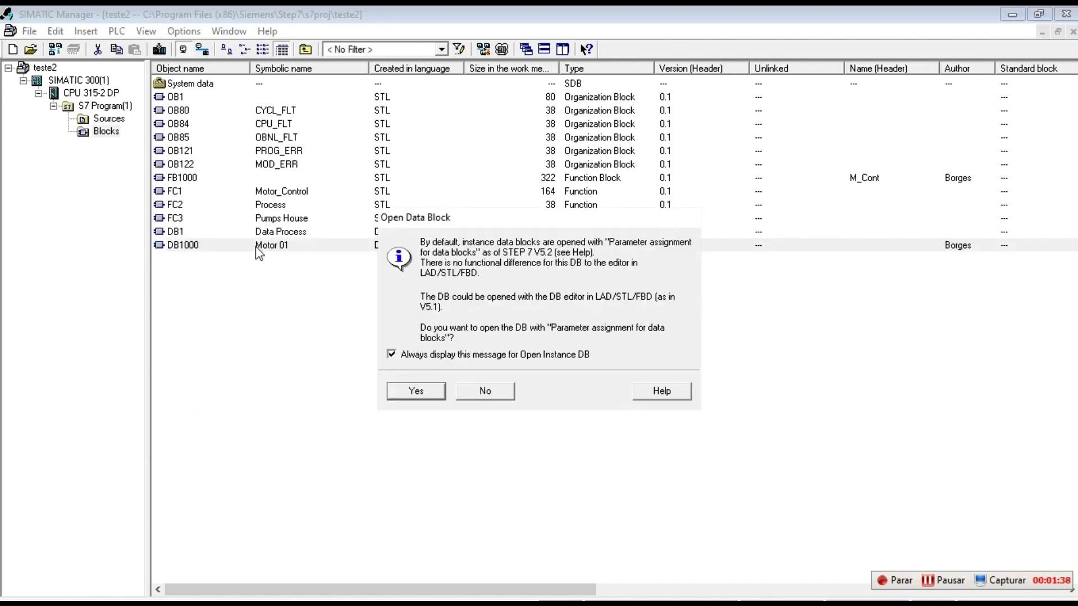
click(422, 391)
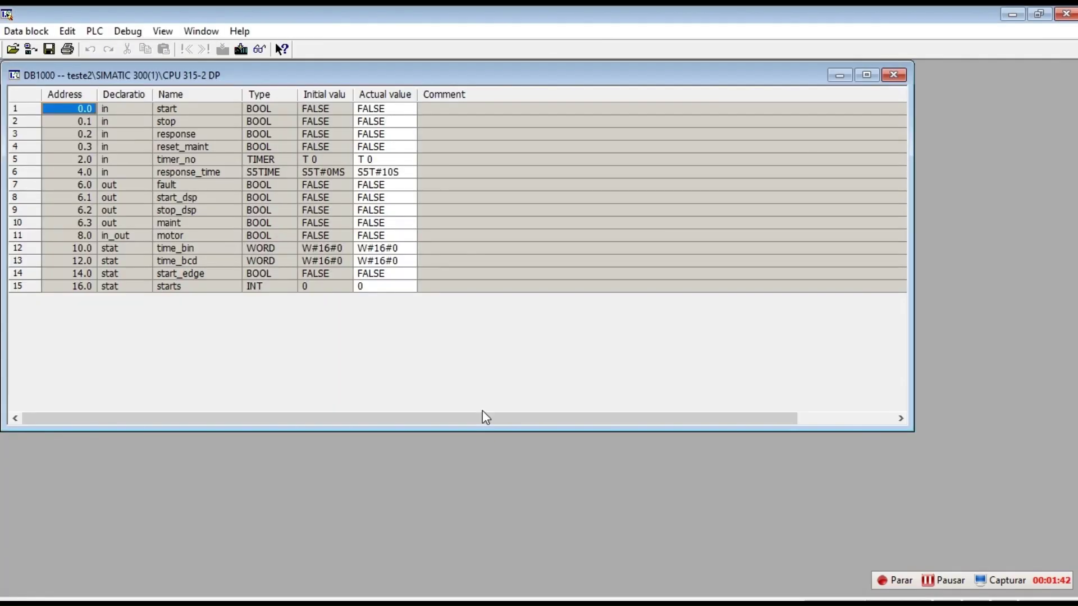
click(866, 74)
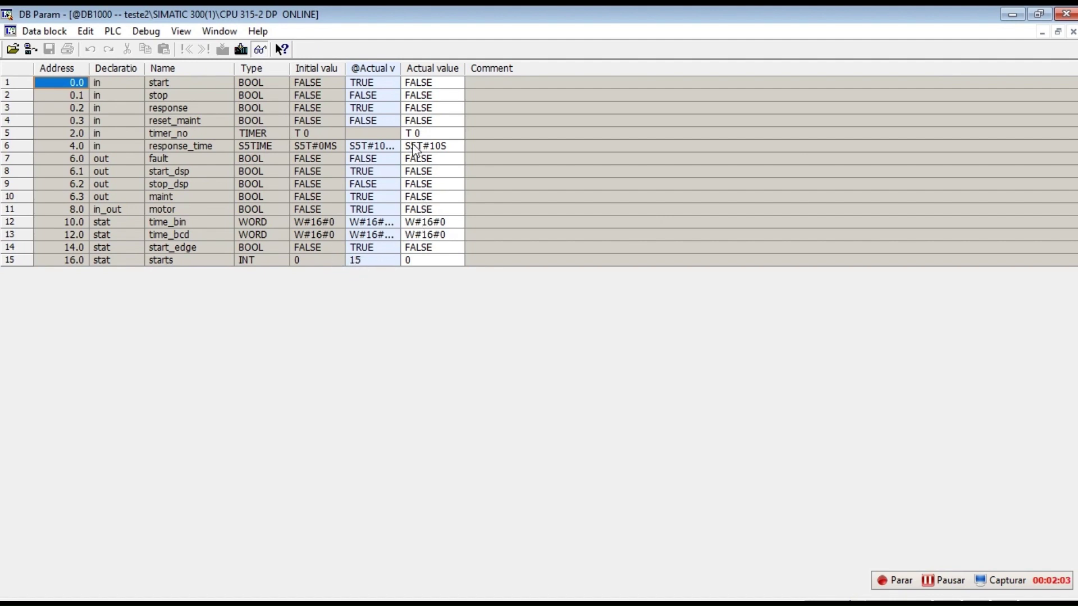
double_click(401, 68)
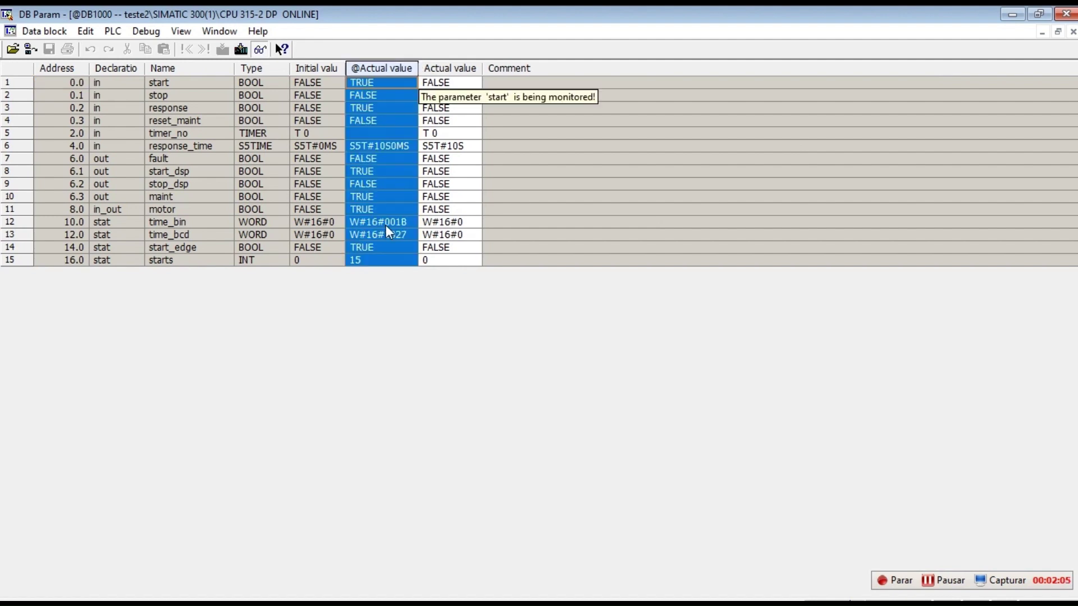
click(385, 265)
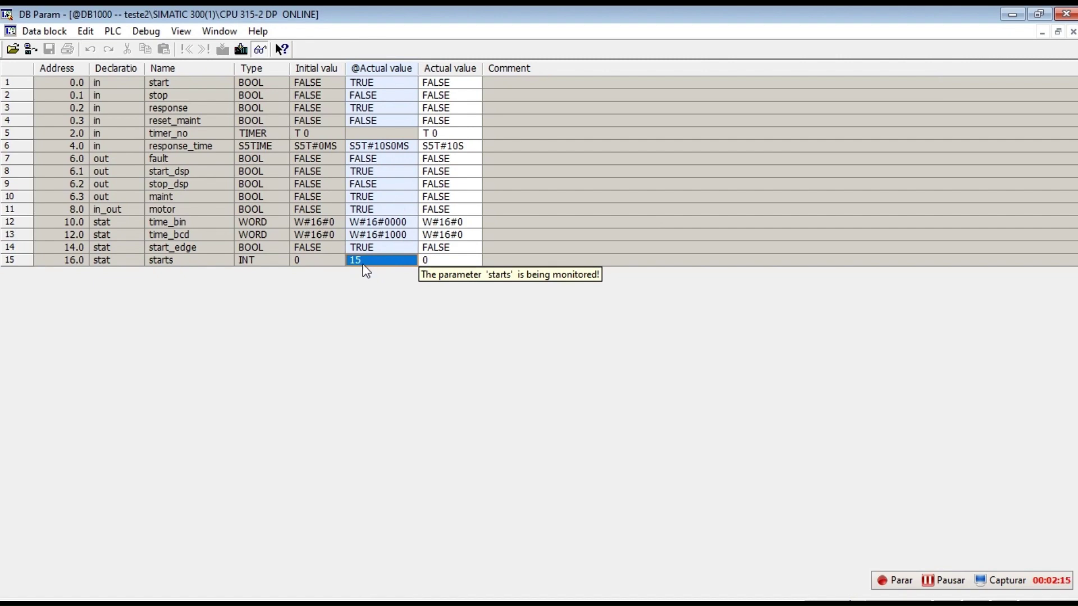
click(1065, 14)
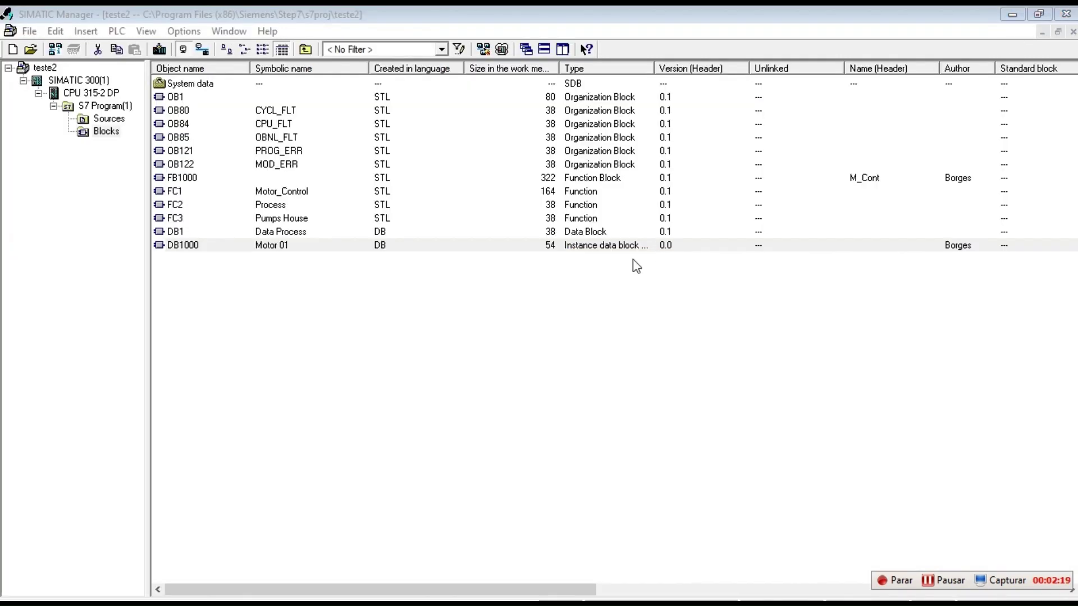
Open the hardware configuration of the SIMATIC 300(1) station and check the DP interface's operating mode
double_click(90, 82)
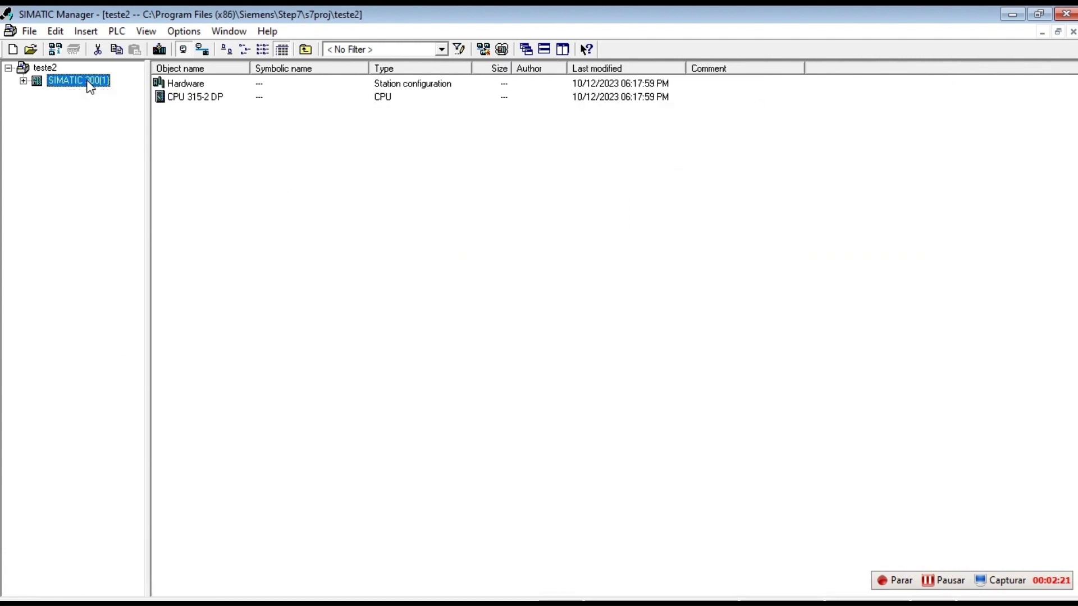
double_click(180, 85)
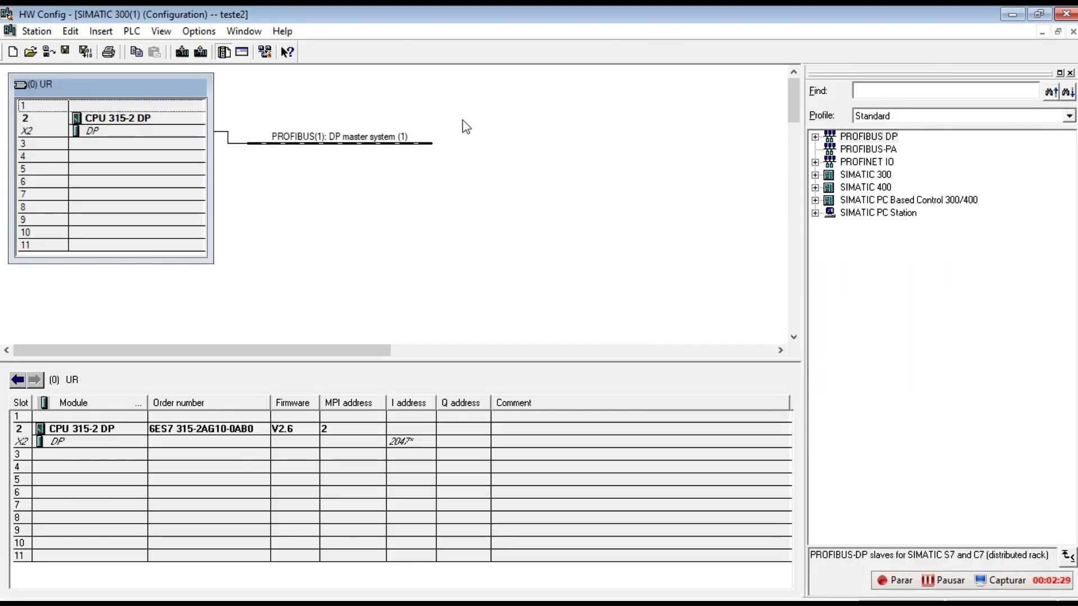
click(148, 134)
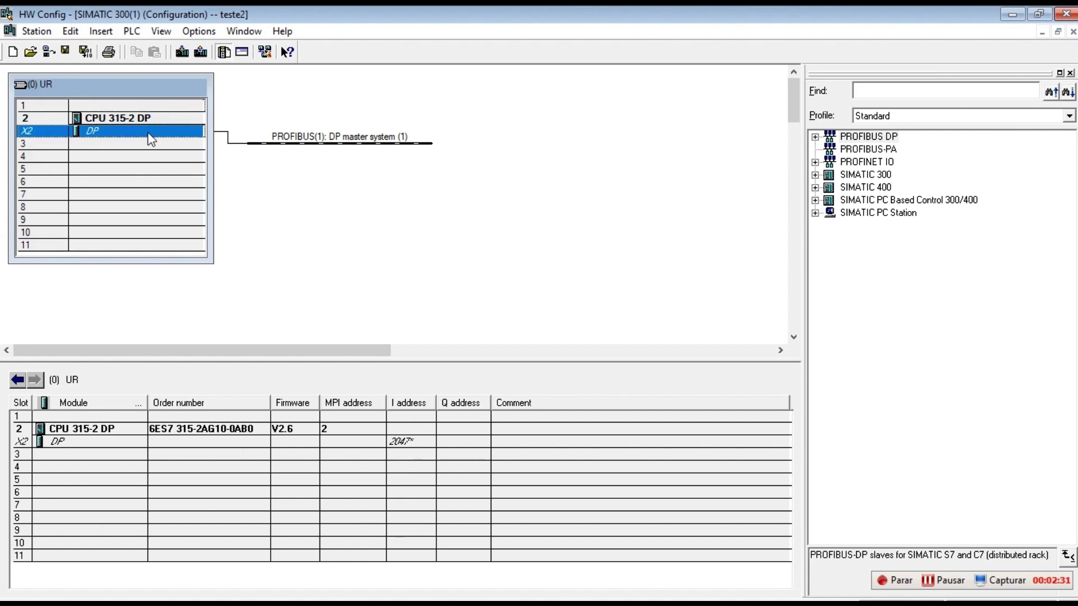
double_click(151, 139)
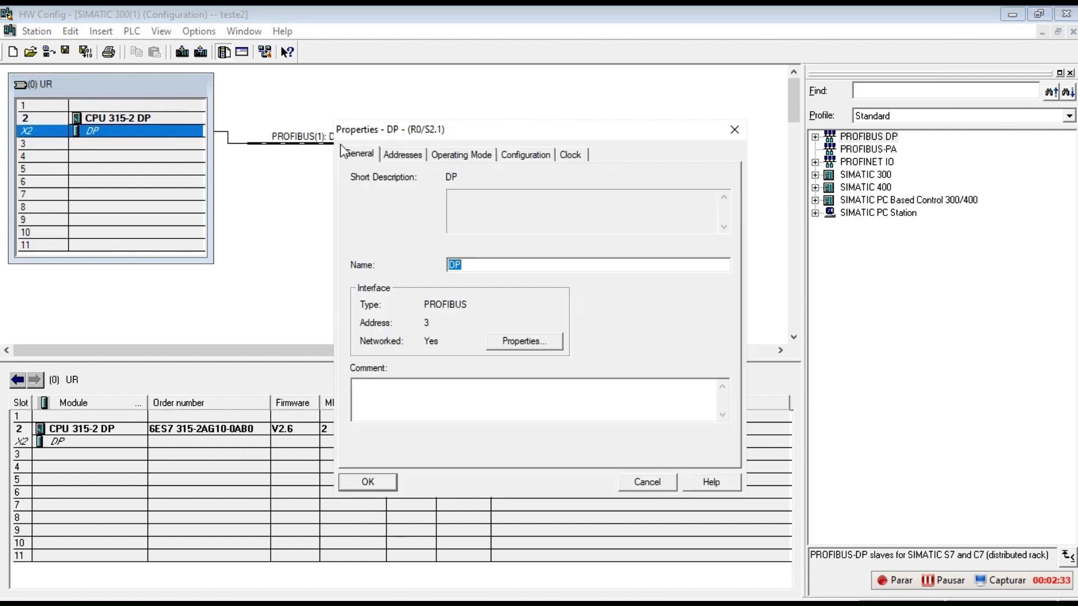
click(461, 155)
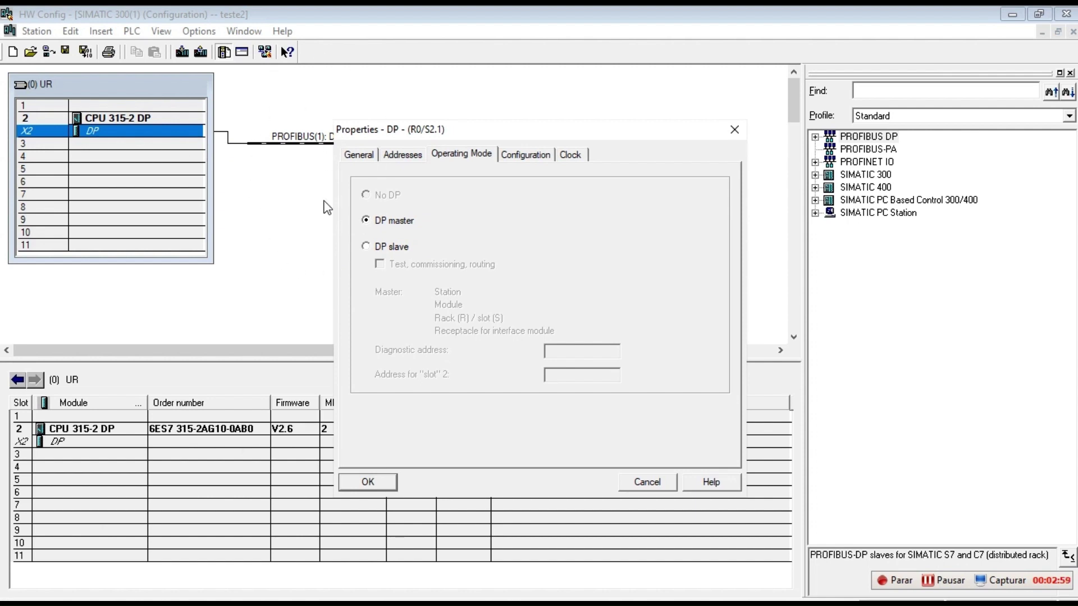
click(402, 156)
Inspect the PROFIBUS address and subnet parameters of the CPU's DP interface
click(364, 160)
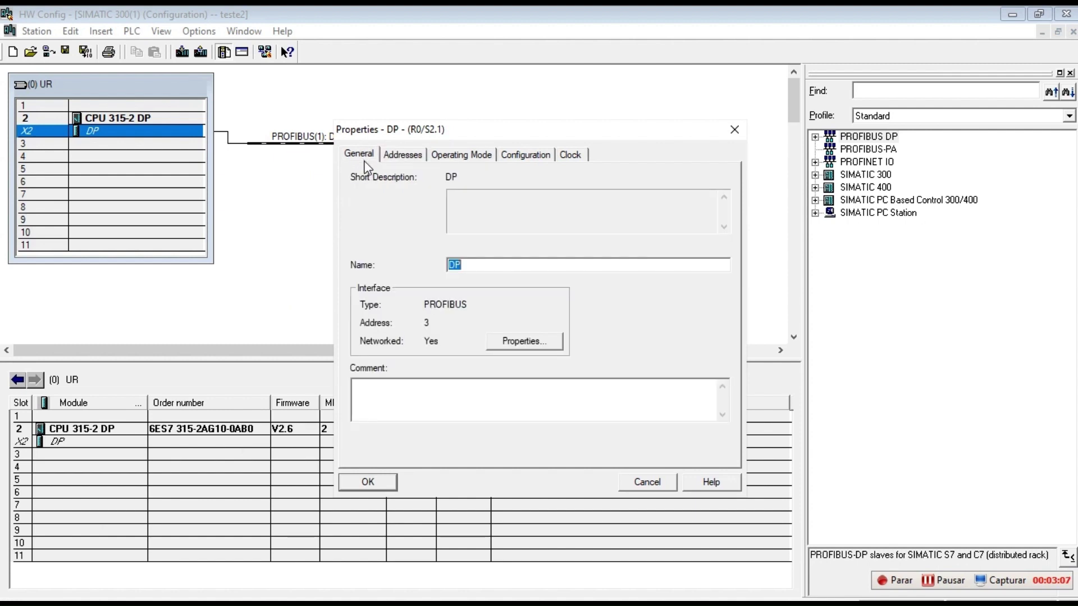
drag(585, 132, 698, 126)
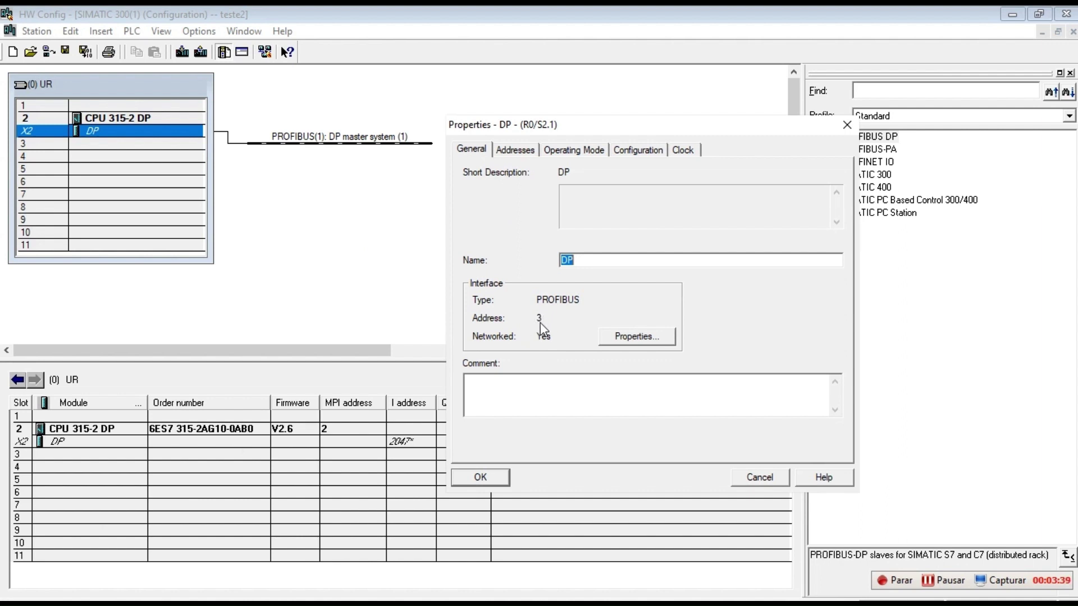
click(617, 336)
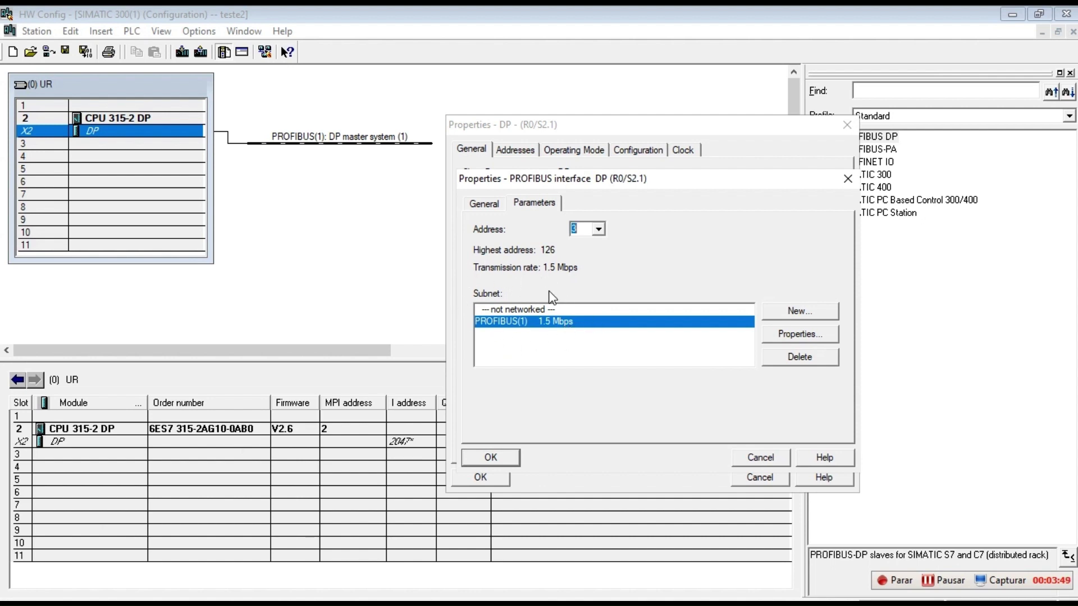
Accept the DP interface properties and close the hardware configuration, saving the changes to SIMATIC 300(1)
click(498, 459)
click(499, 479)
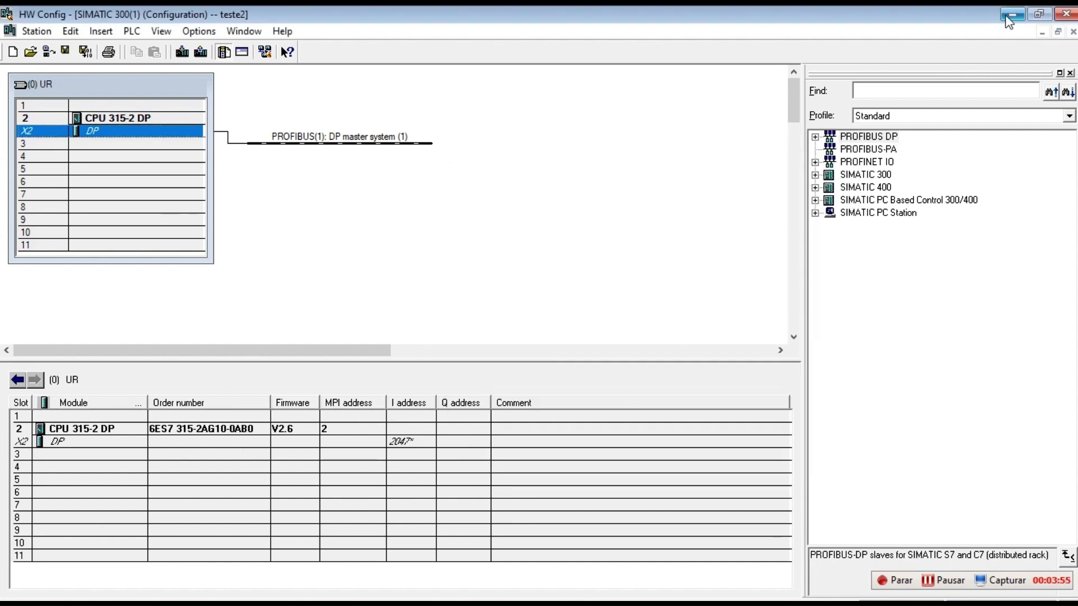
click(1066, 13)
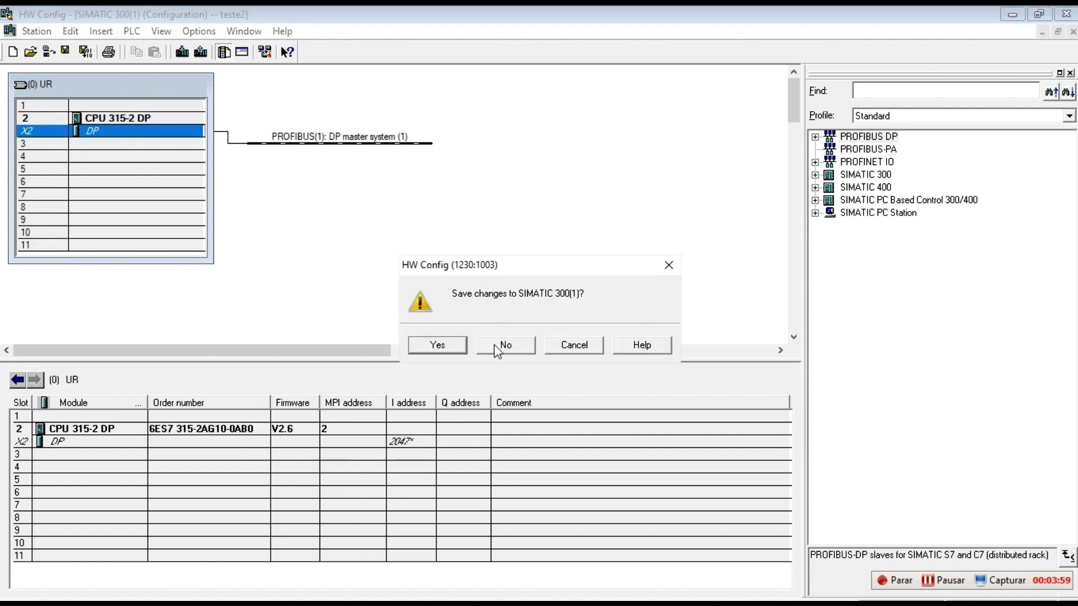
click(459, 343)
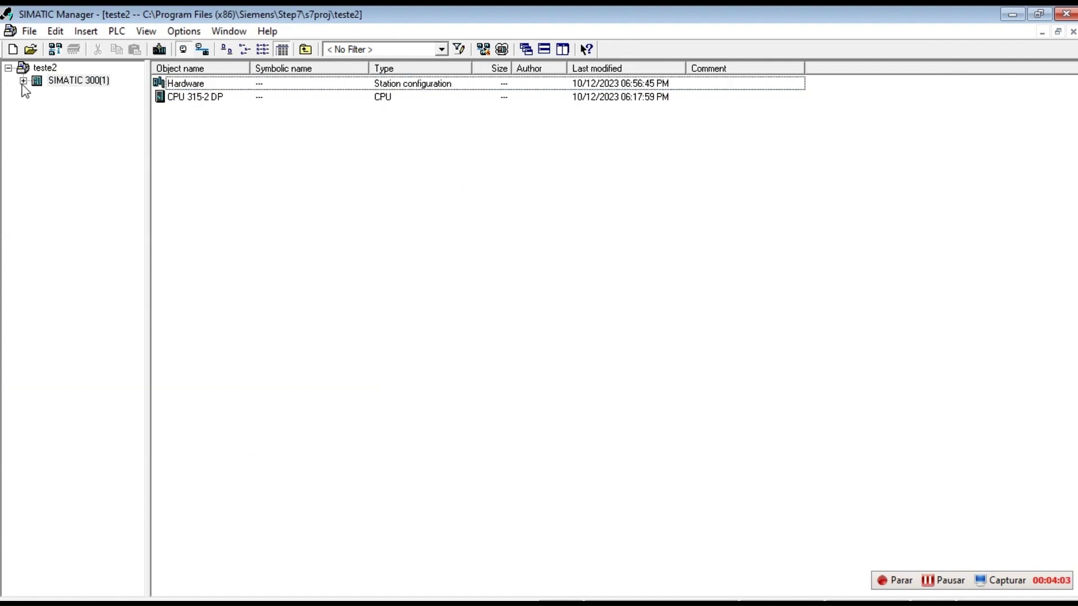
click(23, 81)
click(90, 133)
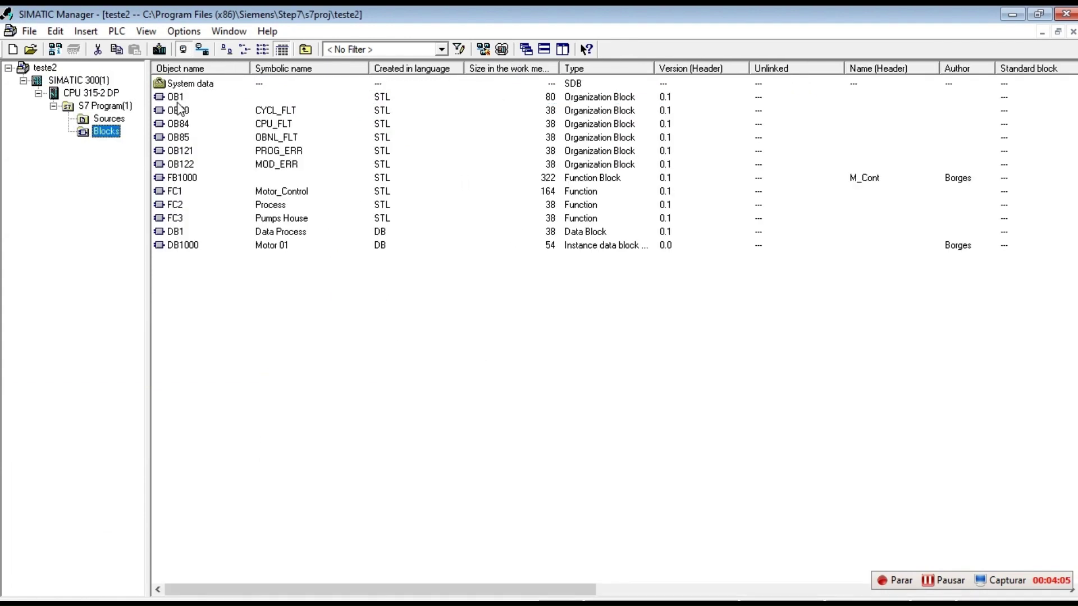
click(81, 81)
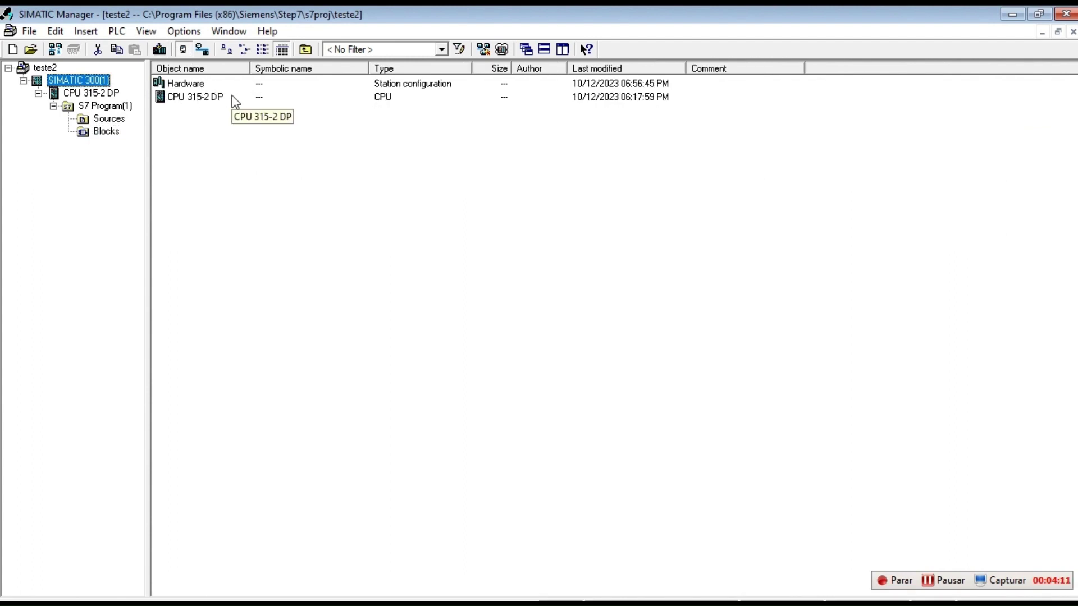
click(587, 578)
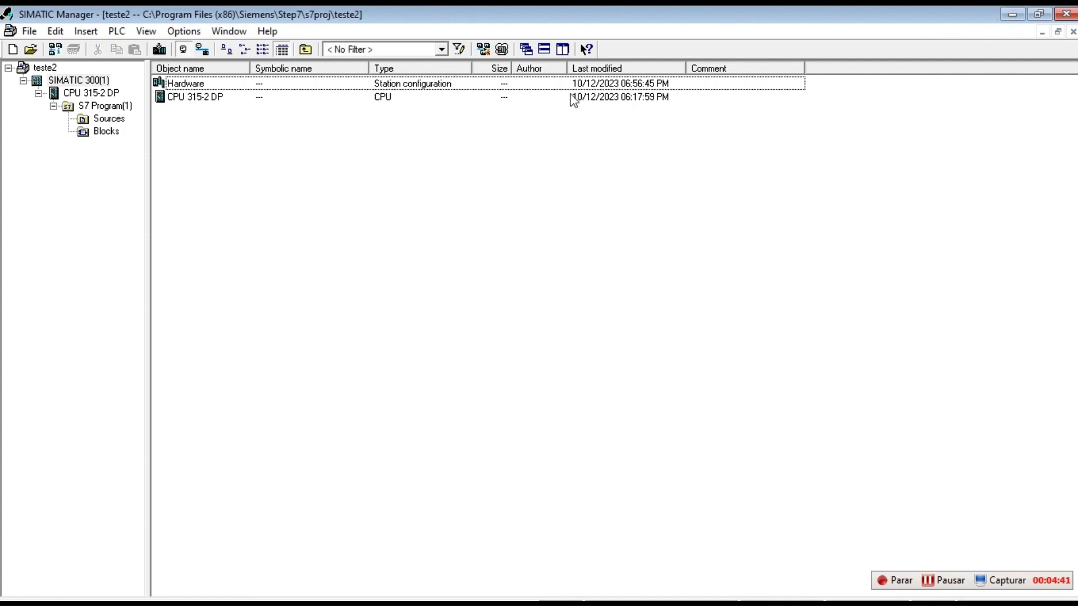
Minimize the open STEP 7 windows and switch to TIA Portal
click(1012, 14)
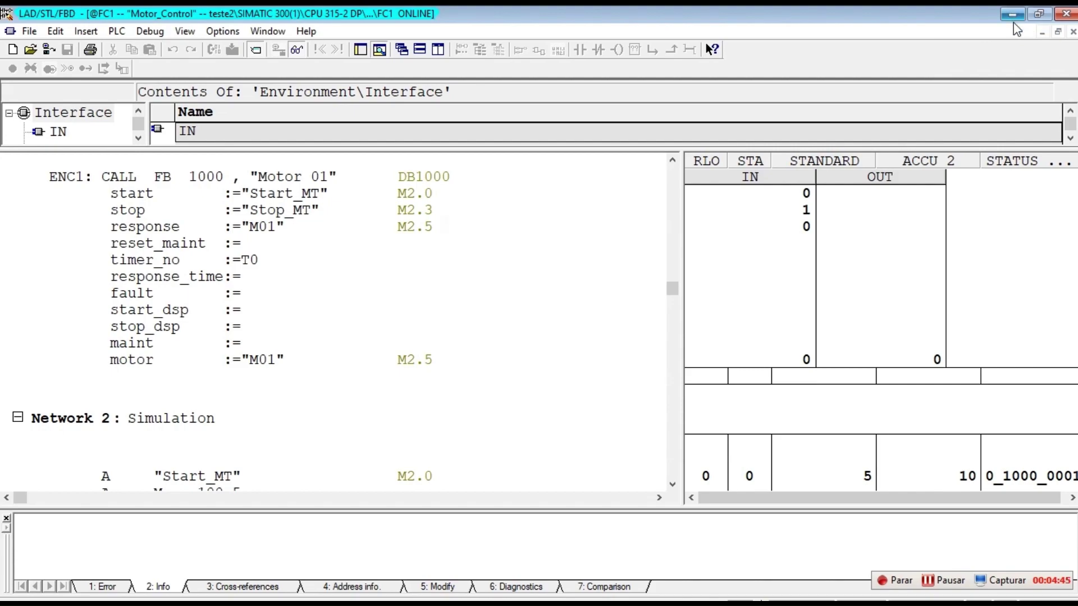
click(1013, 14)
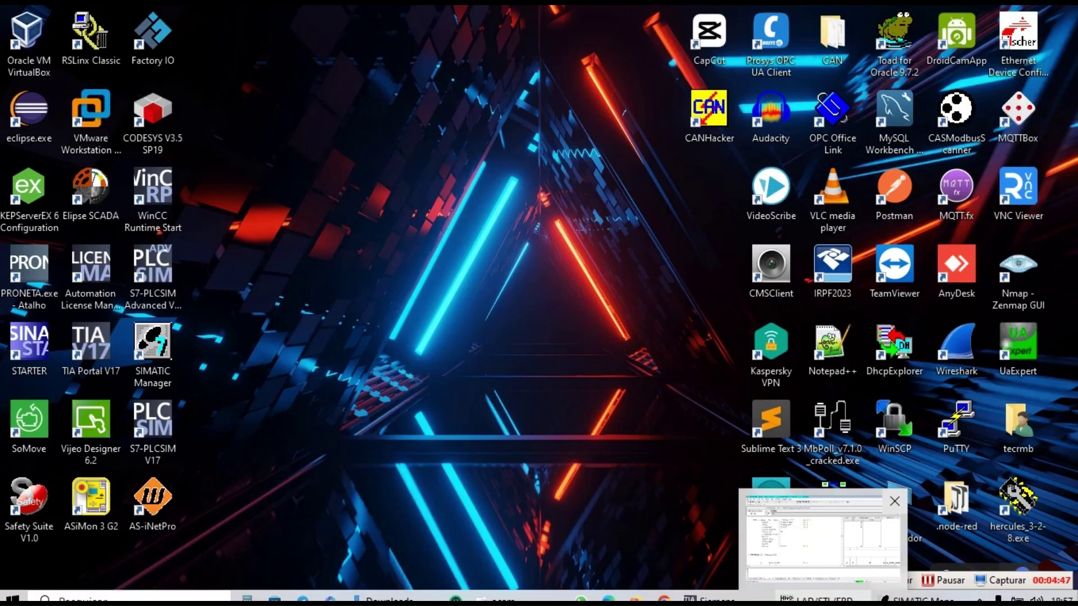
click(709, 598)
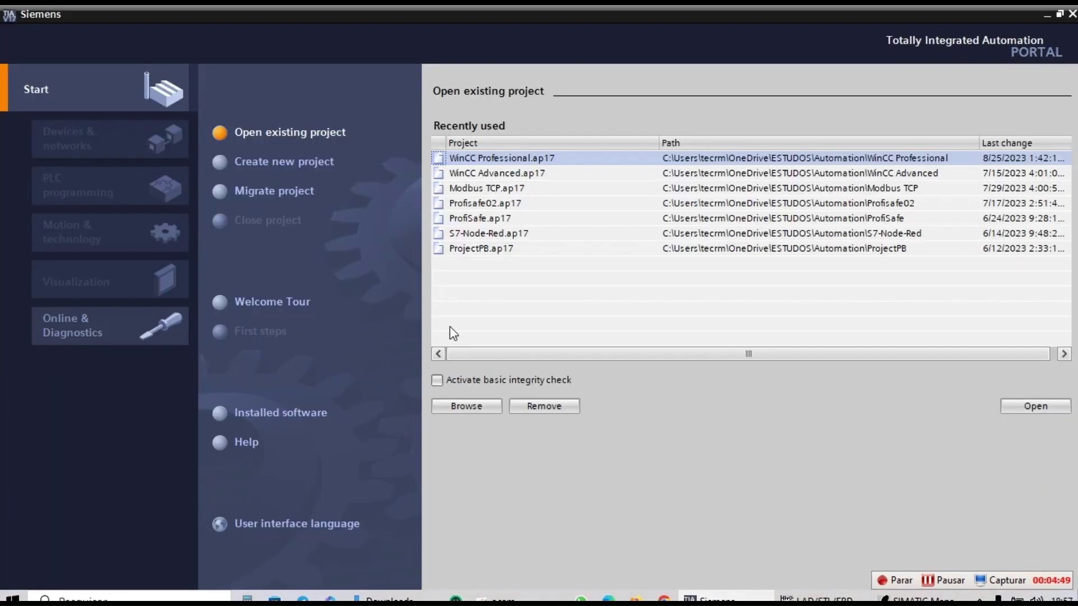
Create a new project named Communication PLC TO PLC WITH PROFIBUS
click(318, 164)
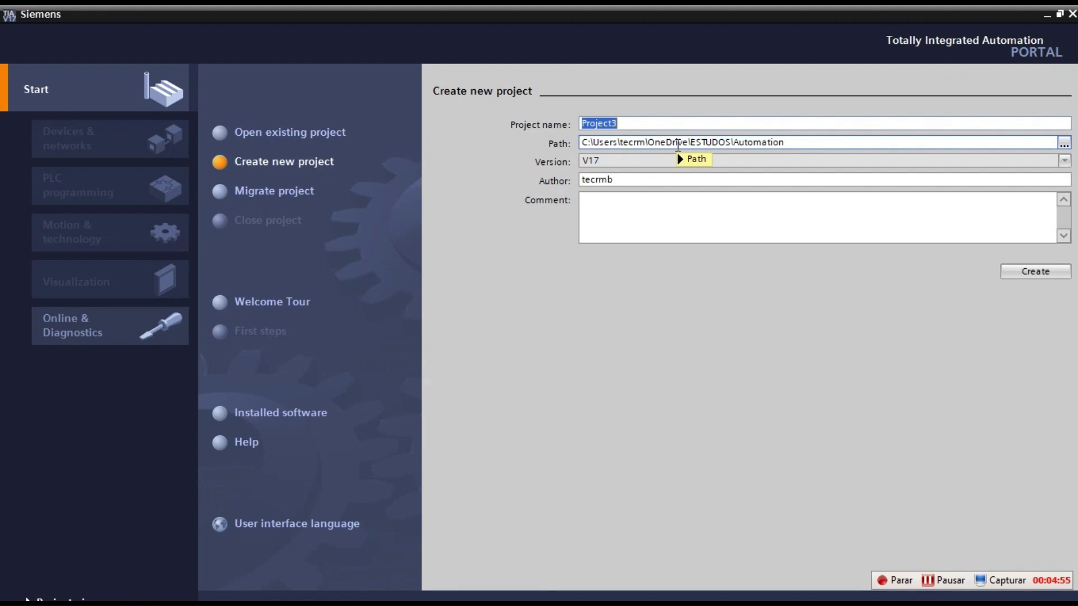
text(P)
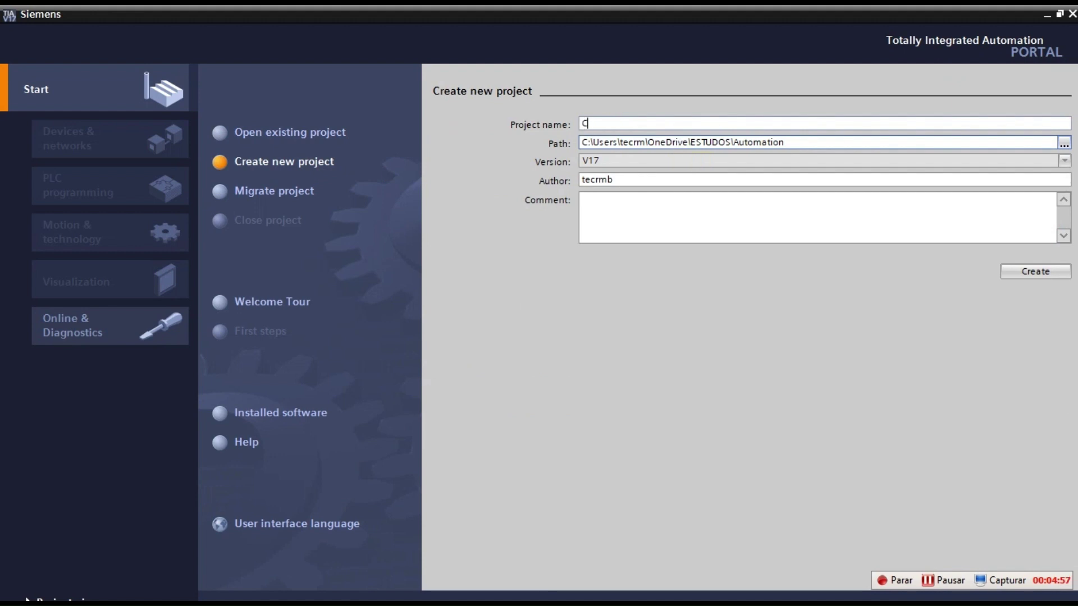
text(ommunication PLC TO PLC P)
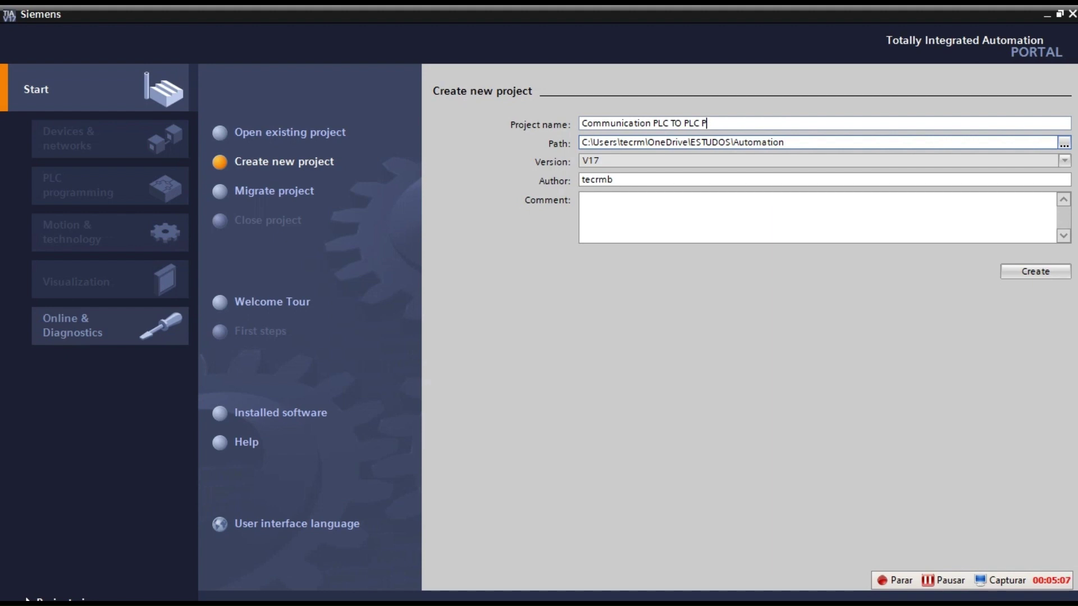
text(ROFIBUS)
click(702, 125)
text(WITH PROFIBUS)
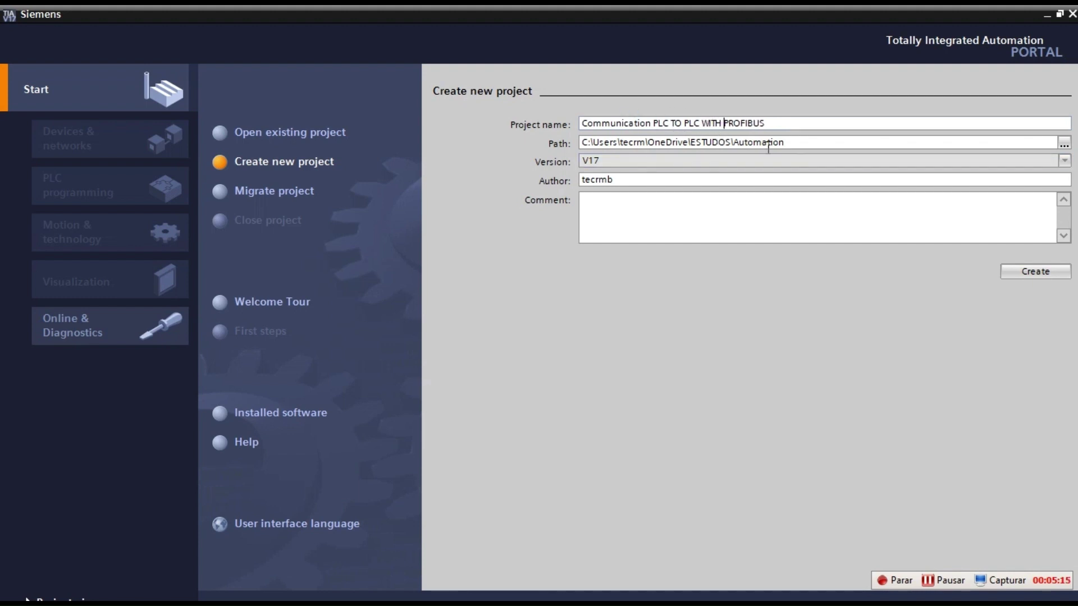
click(1045, 271)
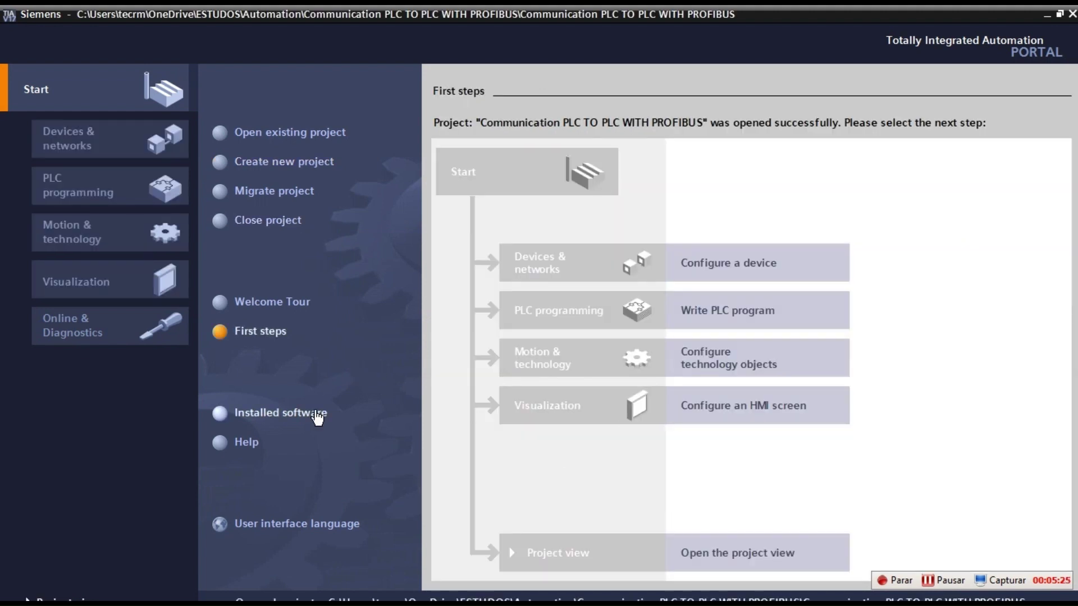
Add a SIMATIC S7-1200 controller, CPU 1212FC DC/DC/Rly with article number 6ES7 212-1HF40-0XB0, to the project
click(682, 272)
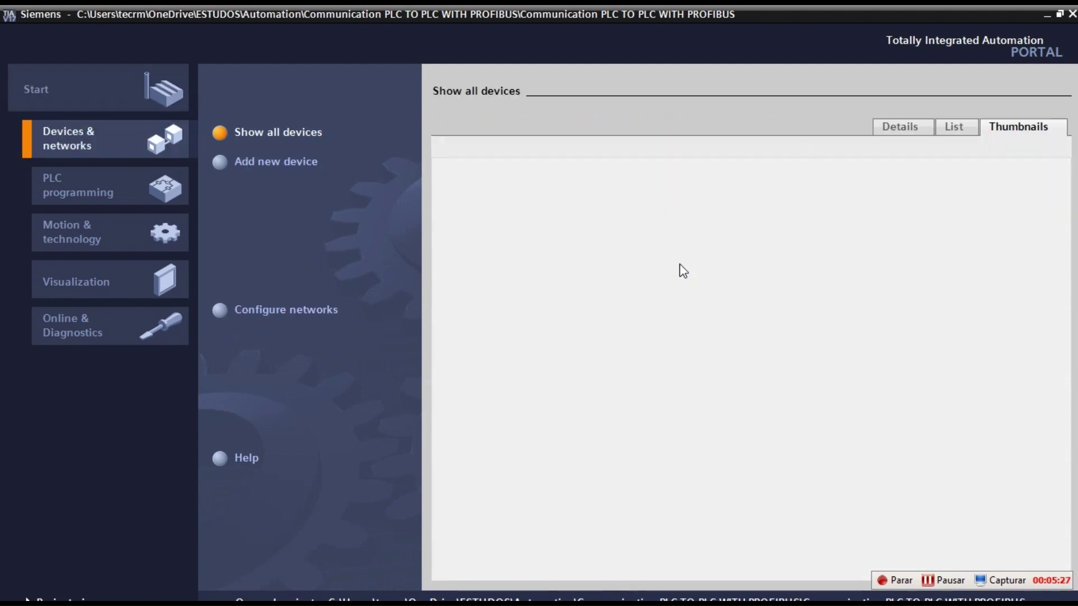
click(298, 161)
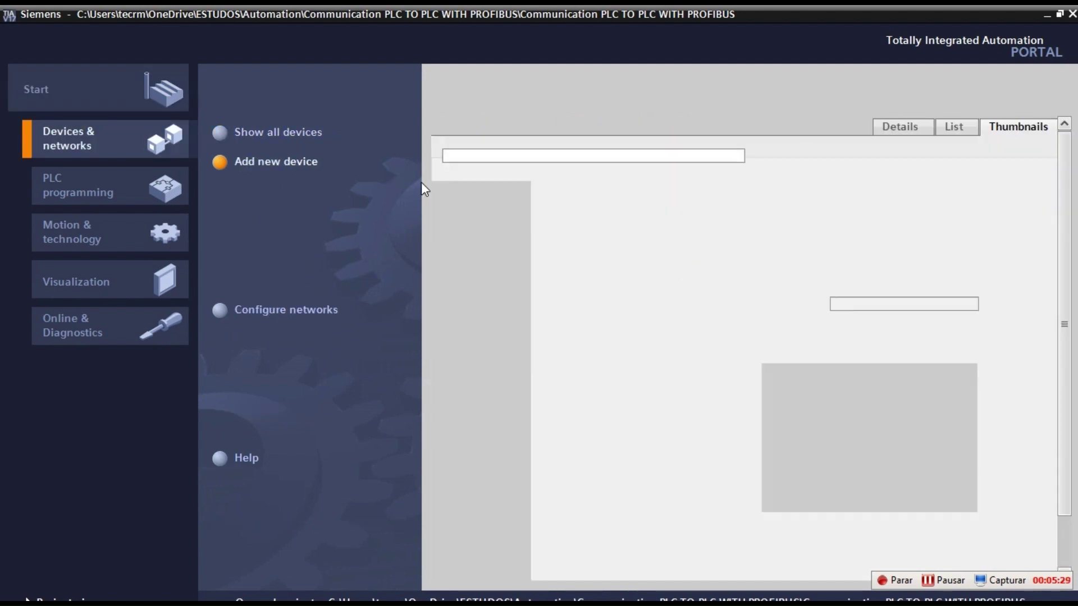
click(491, 245)
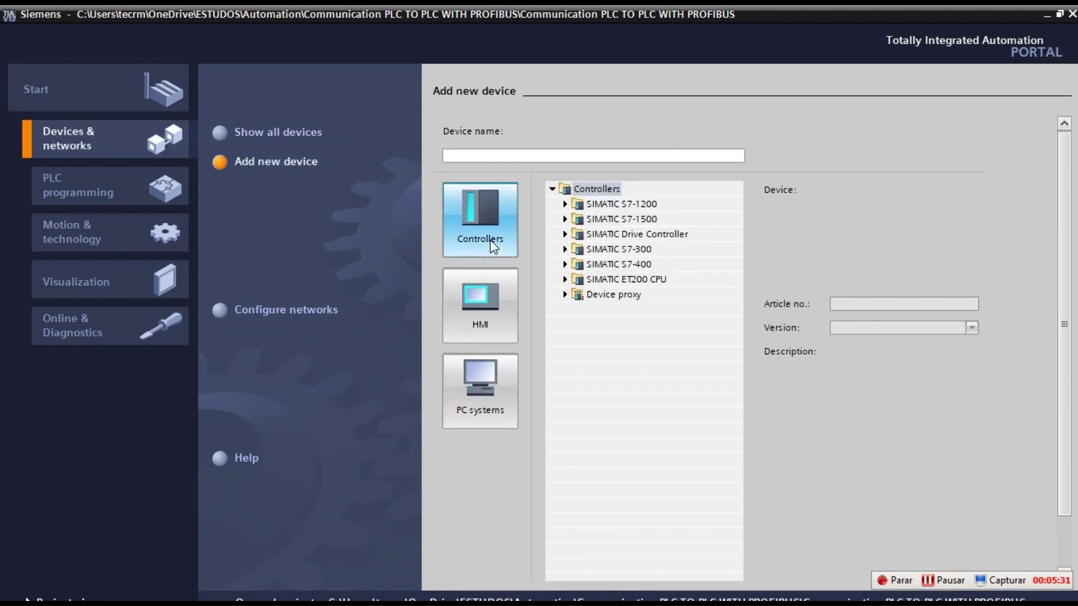
click(565, 204)
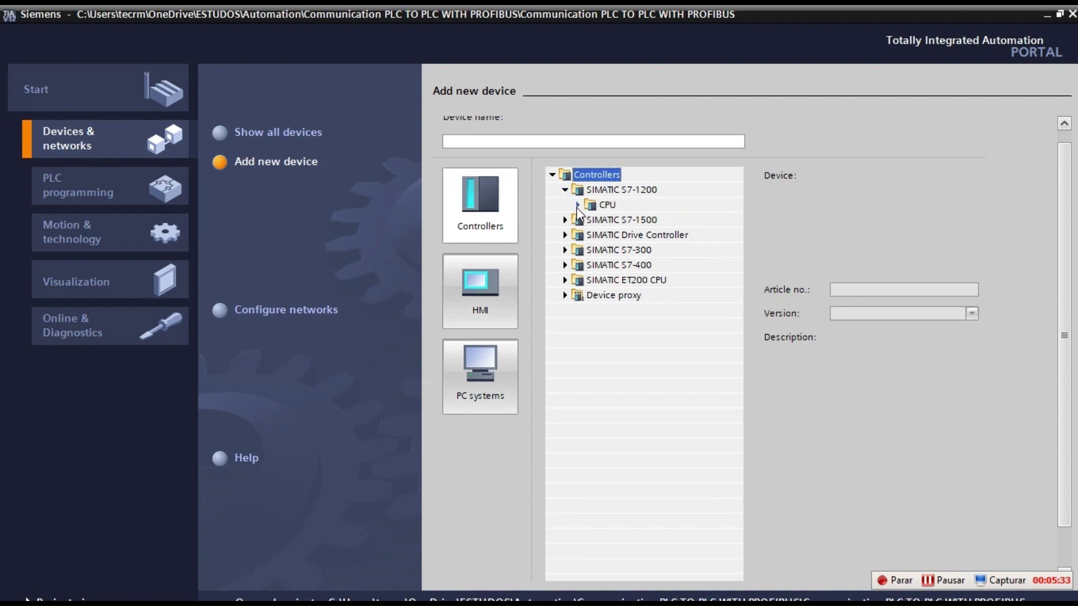
click(577, 205)
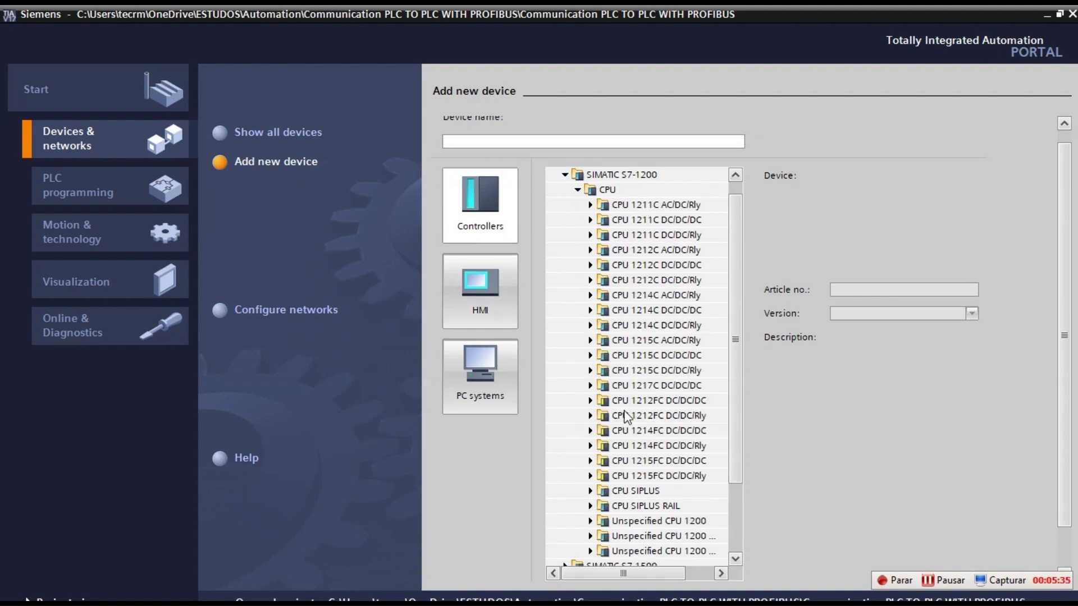
click(590, 416)
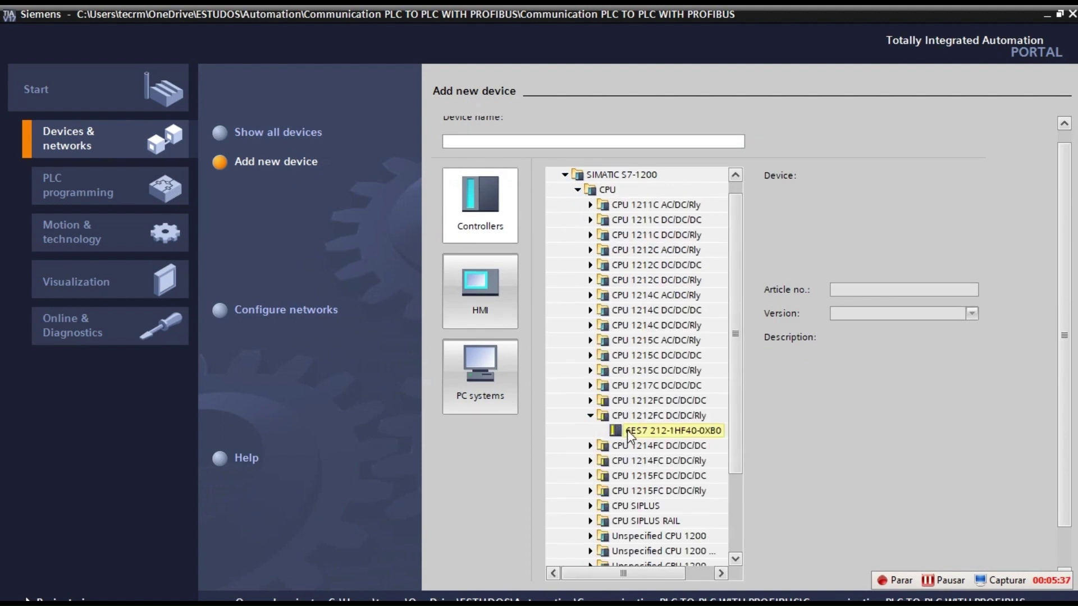
click(627, 430)
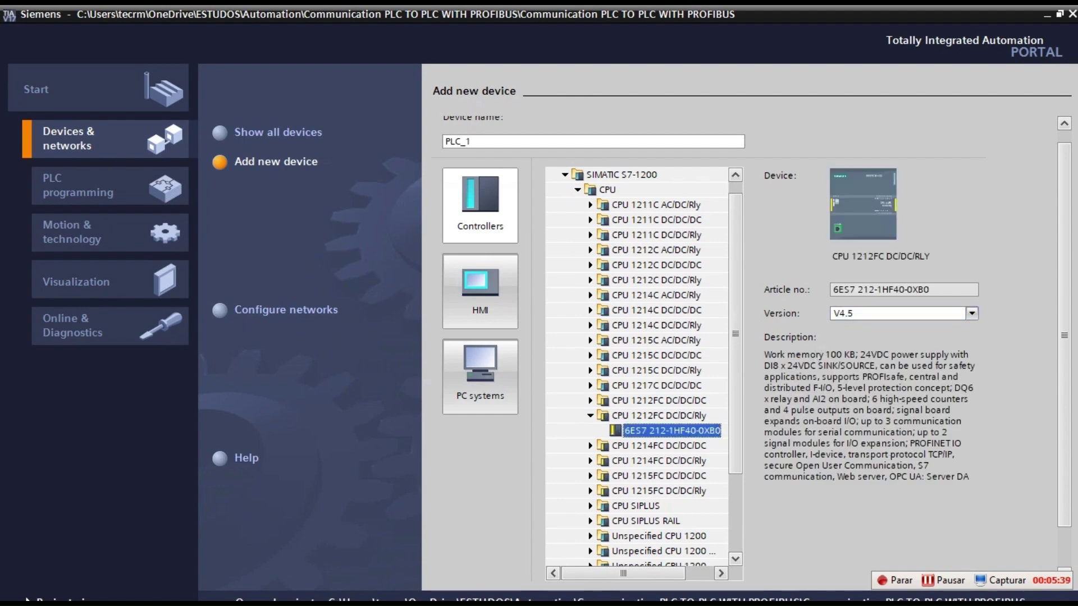
scroll(1064, 337, down, 2)
click(940, 565)
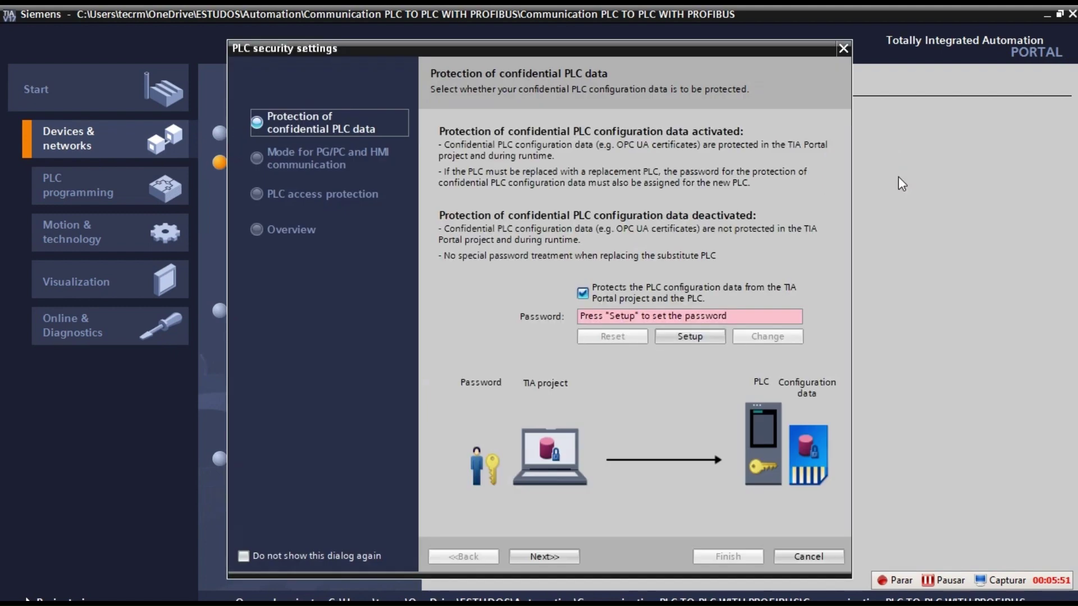
Disable protection of confidential PLC configuration data, set the access level to Full access incl. fail-safe (no protection), and finish the security settings
click(594, 292)
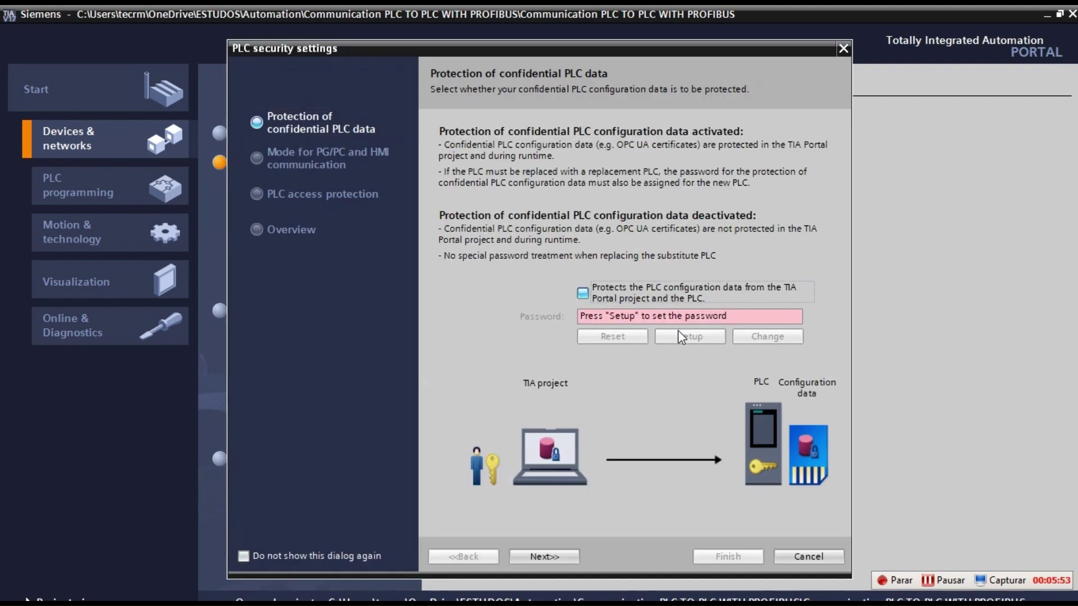
click(575, 558)
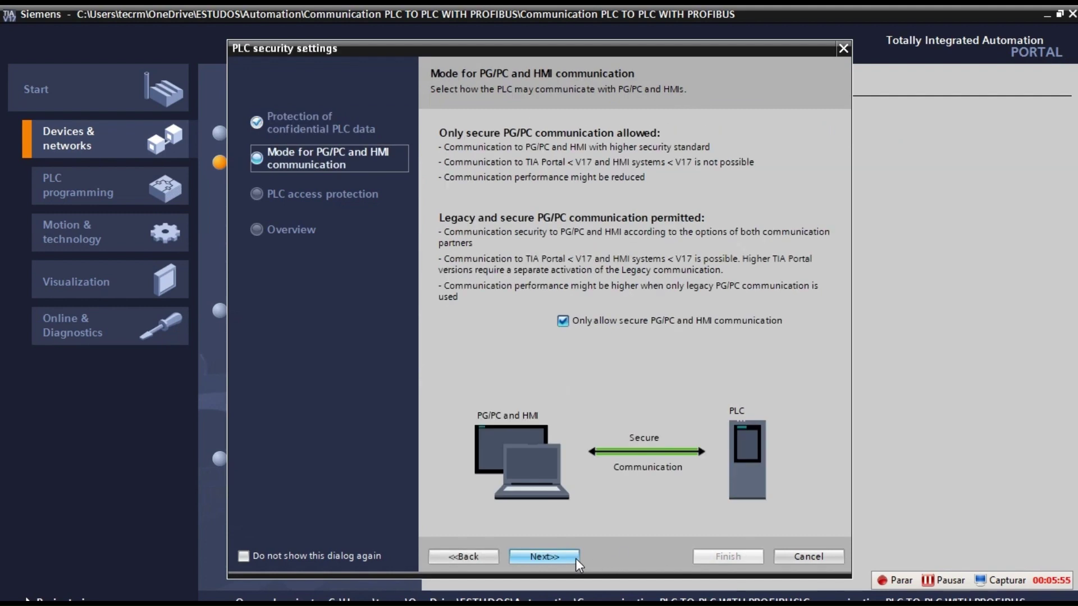
click(559, 561)
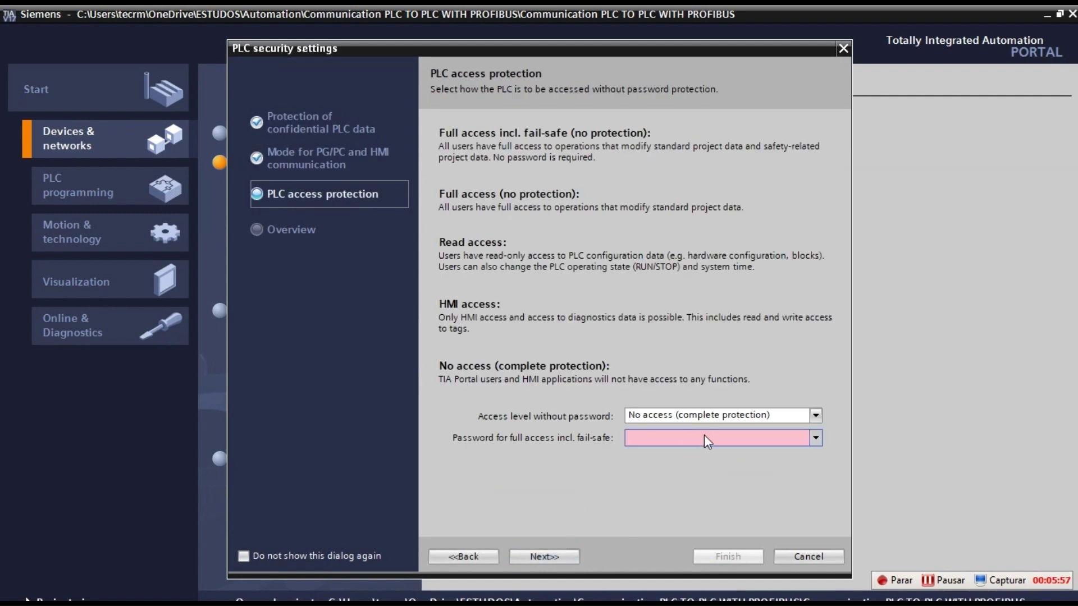
click(783, 416)
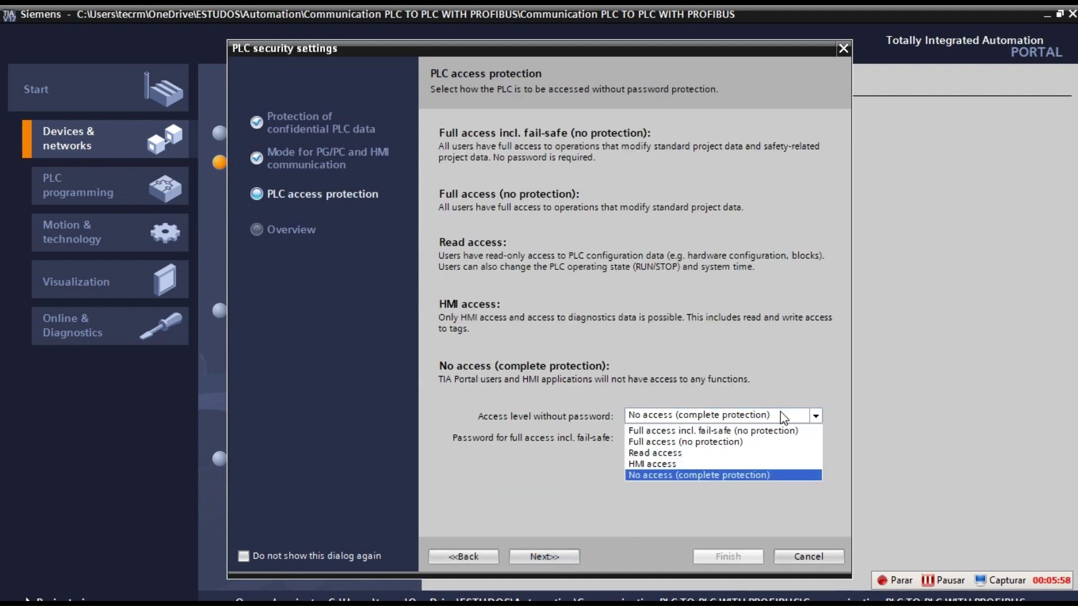
click(731, 431)
click(722, 563)
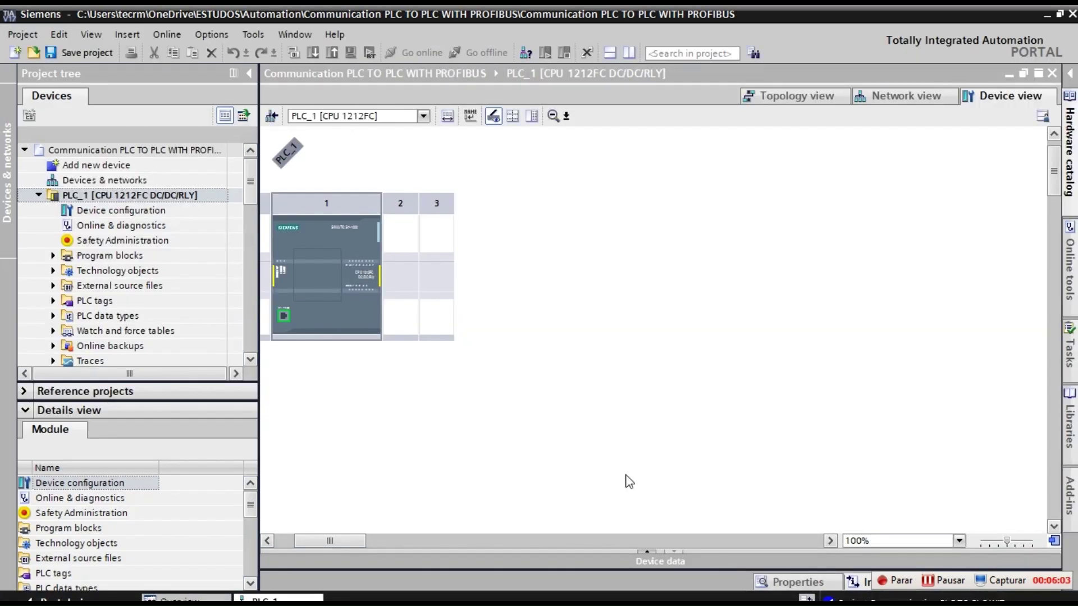
Insert the PROFIBUS communications module CM 1243-5 (6GK7 243-5DX30-0XE0) into slot 101 of PLC_1's rack
drag(352, 538, 318, 536)
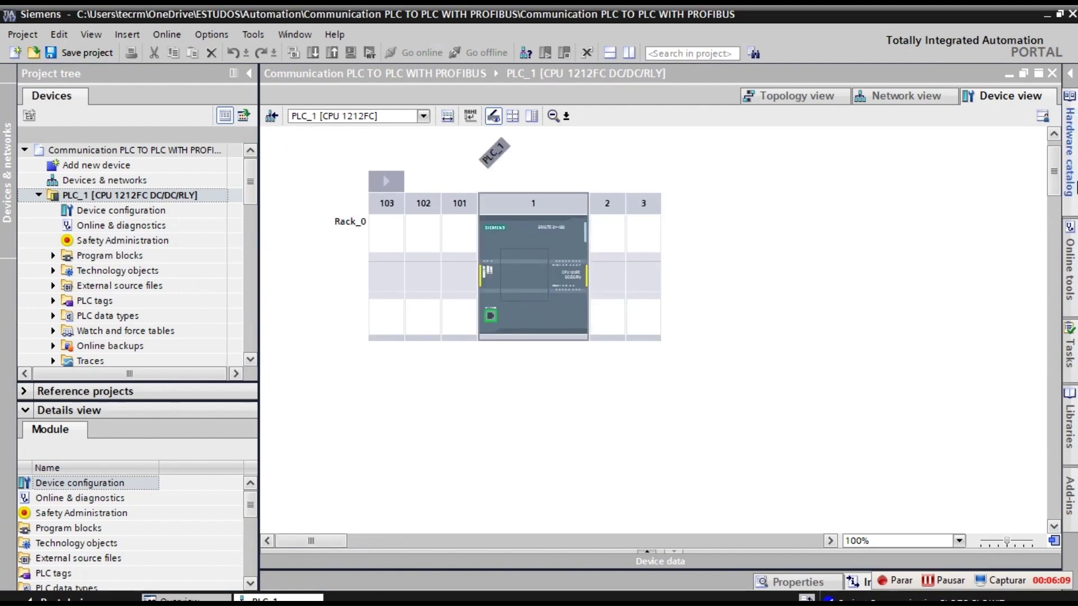
click(1070, 152)
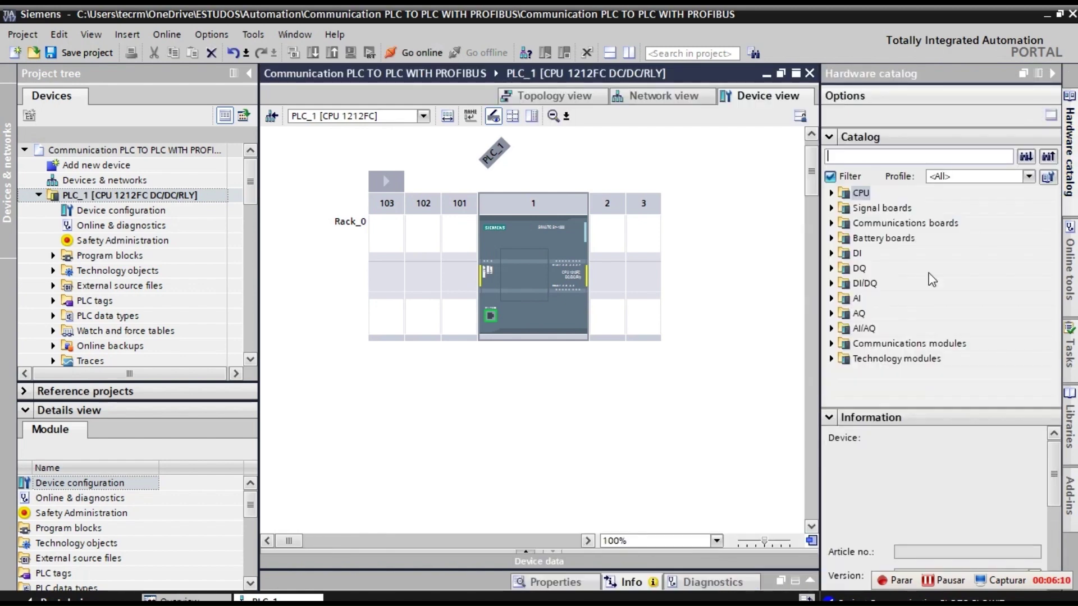
click(831, 343)
click(844, 343)
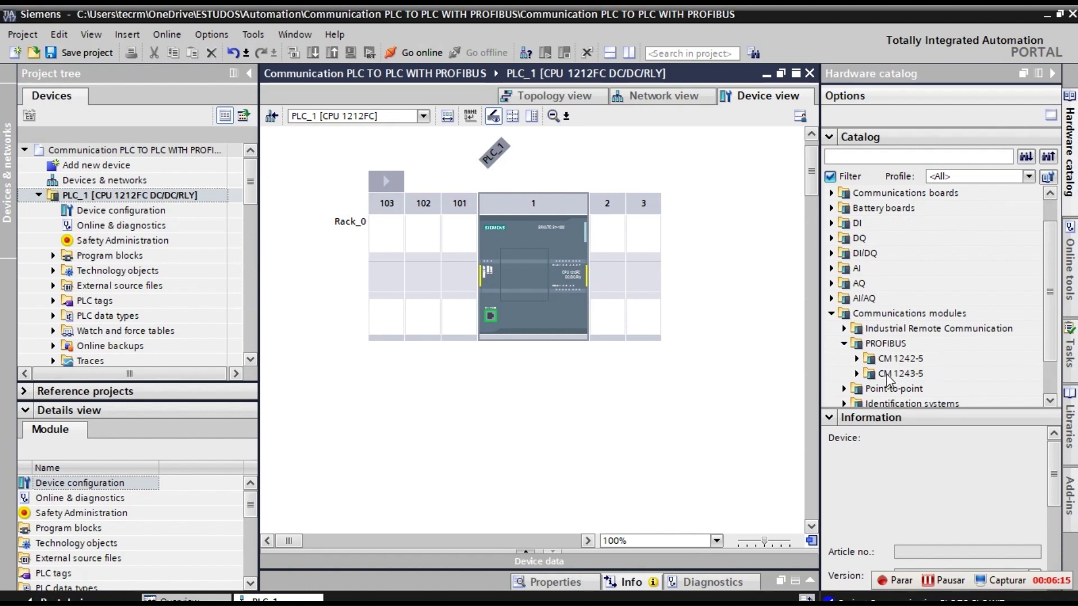
click(857, 374)
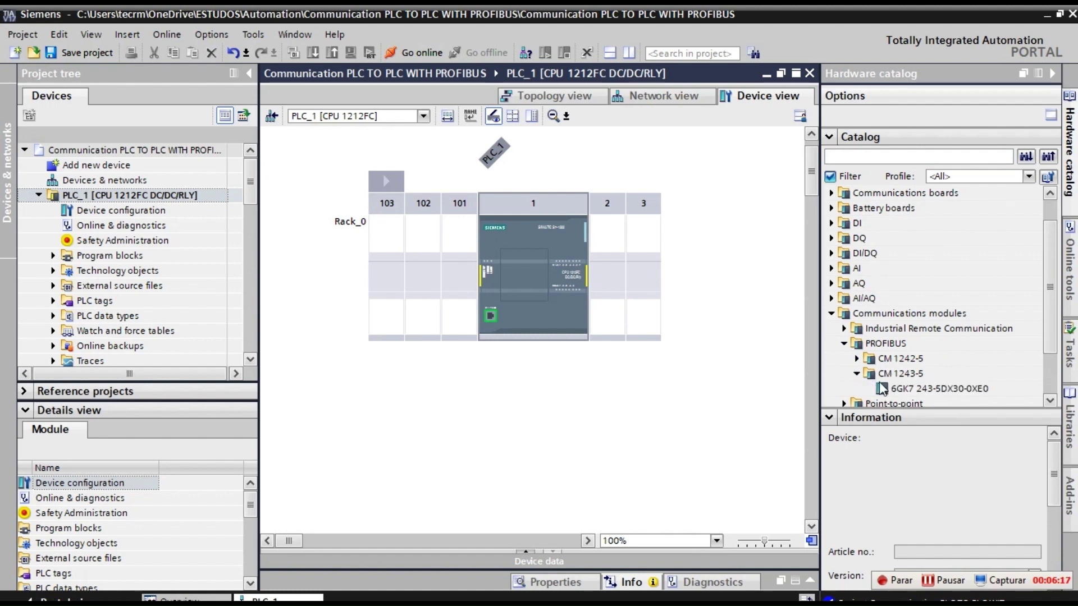
click(891, 390)
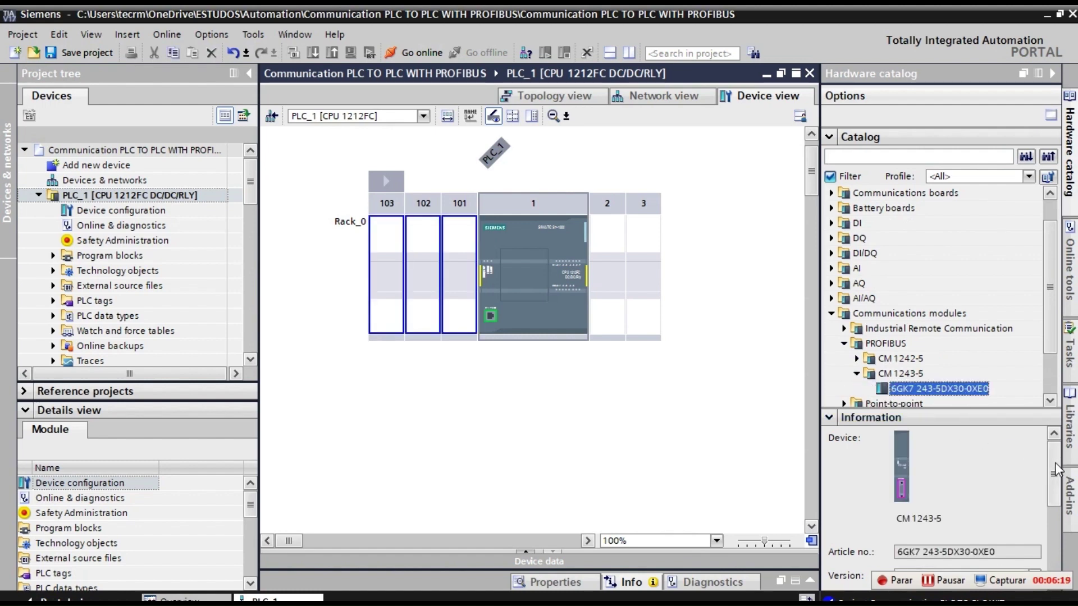
scroll(984, 473, down, 3)
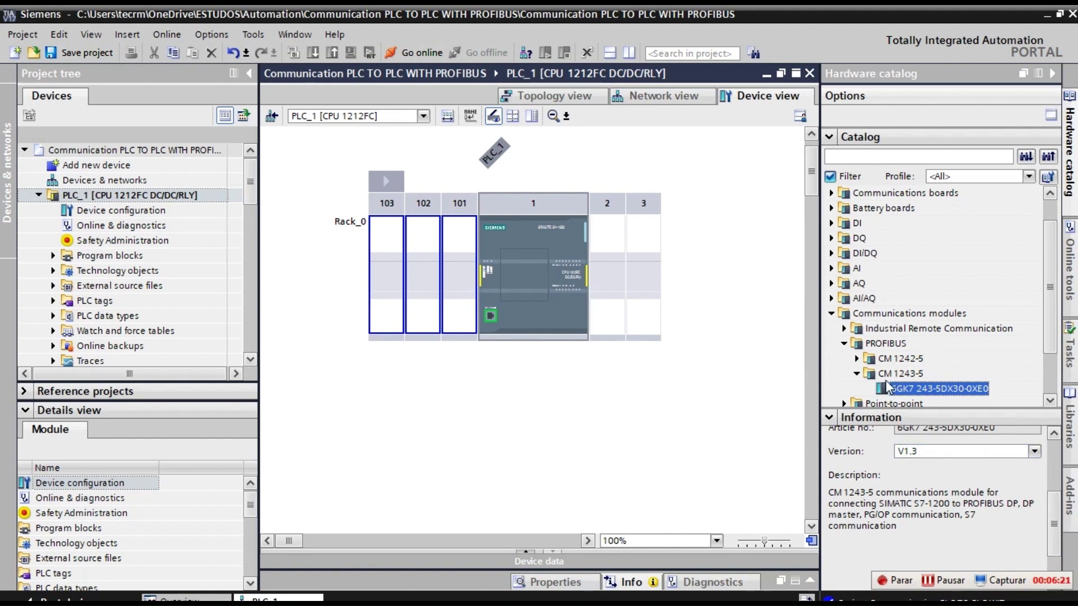
drag(888, 392, 459, 276)
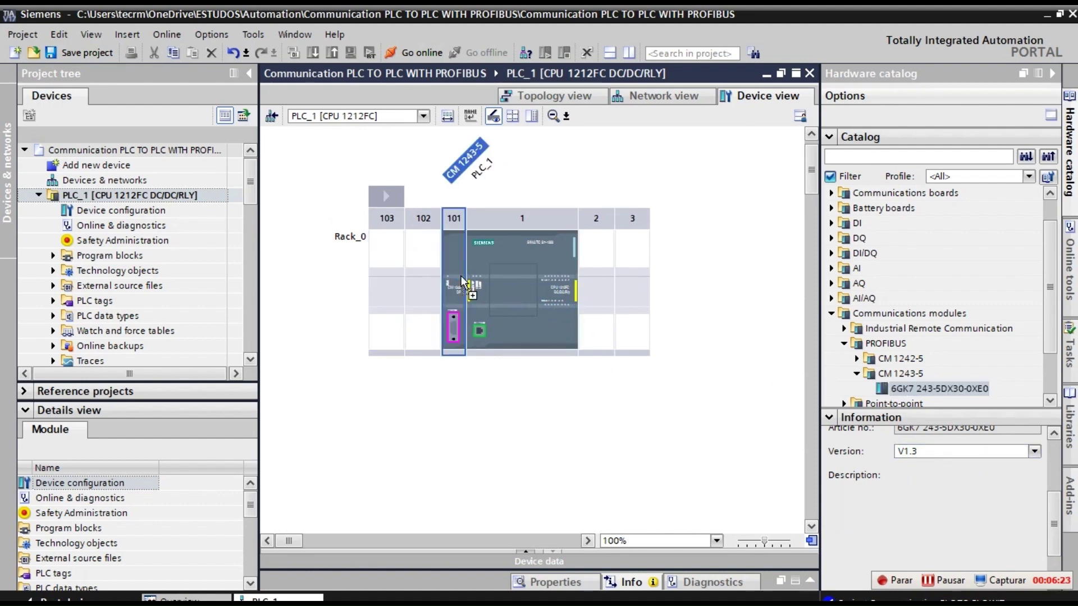
Pick version V1.3 for the CM 1243-5 in the hardware catalog and collapse the catalog
click(1034, 452)
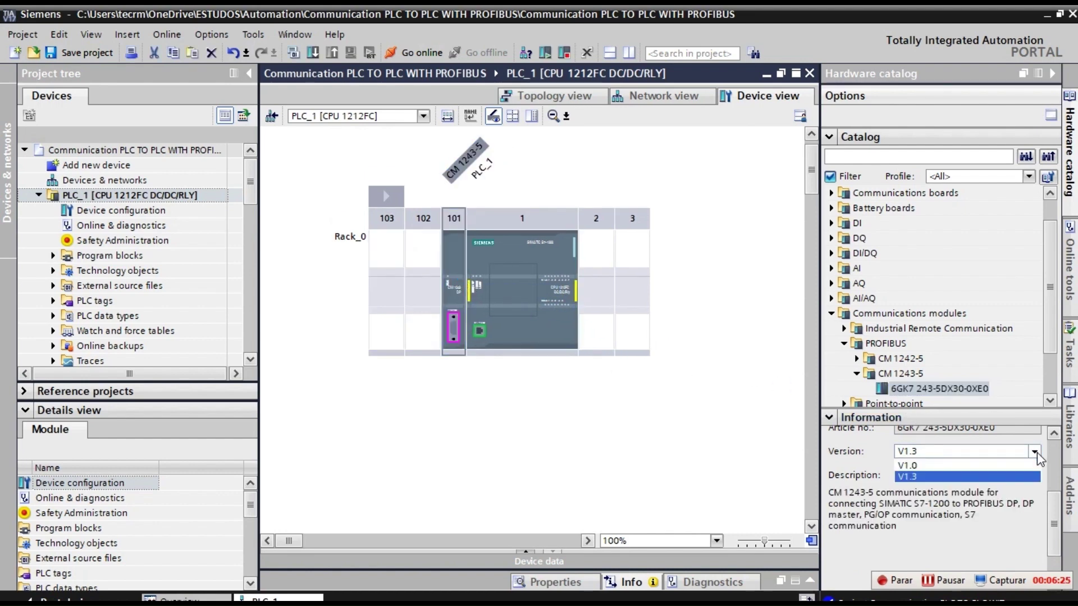
click(925, 477)
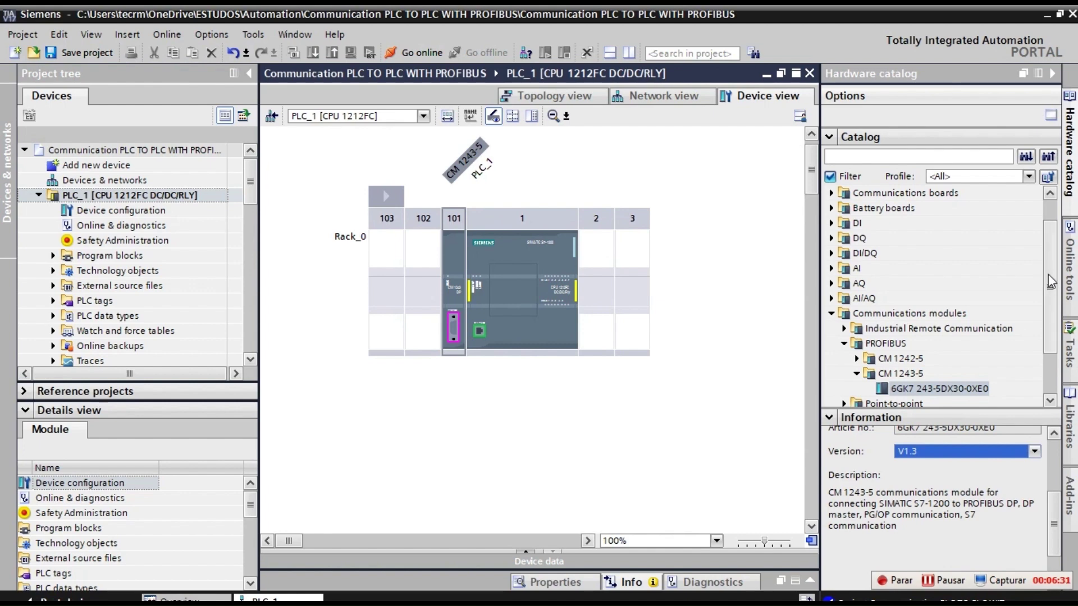
scroll(1056, 236, up, 1)
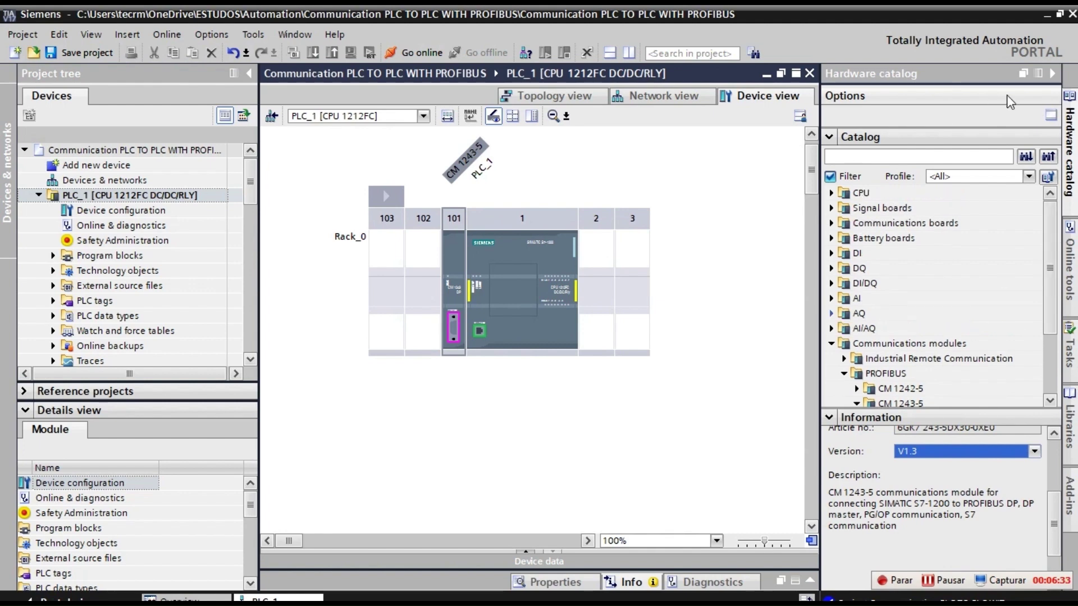
click(1054, 77)
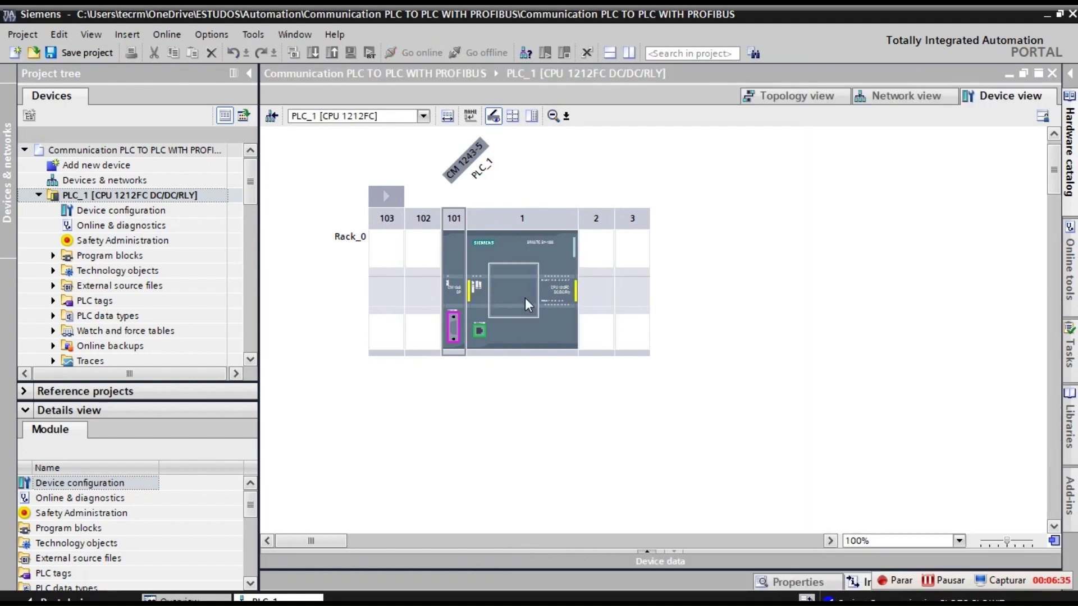
Connect the CM 1243-5's DP interface to a new PROFIBUS subnet, check its operating mode, and close its properties
double_click(453, 330)
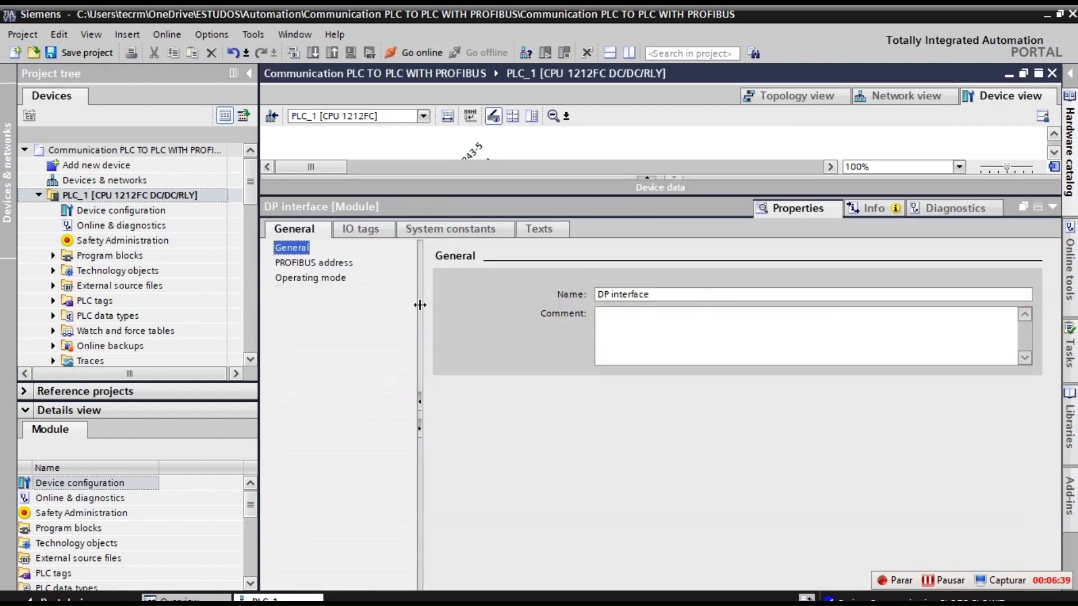
click(337, 263)
click(598, 392)
click(612, 391)
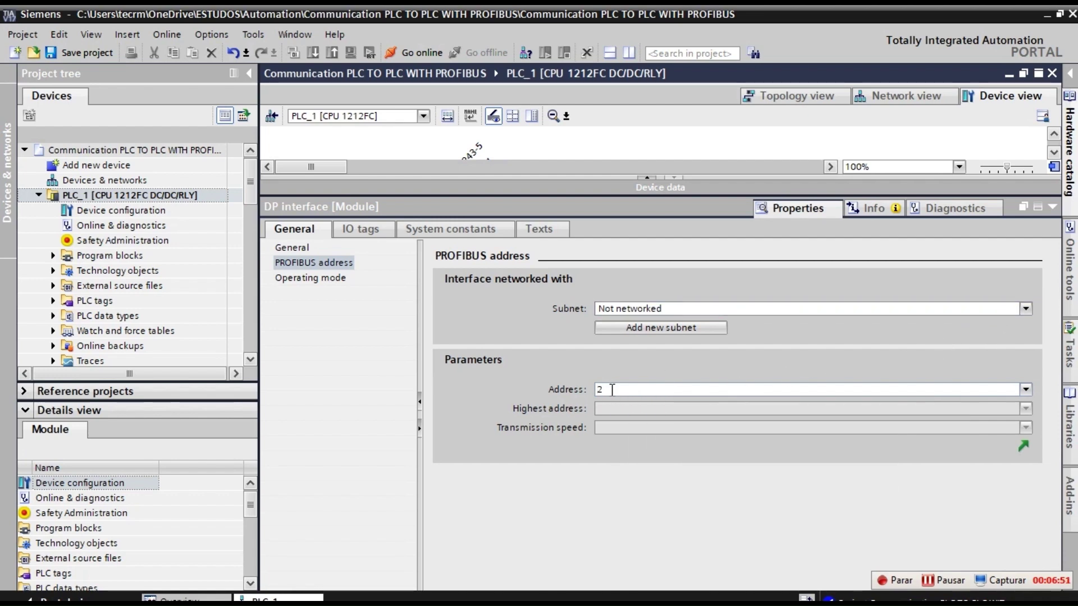
drag(612, 390, 570, 394)
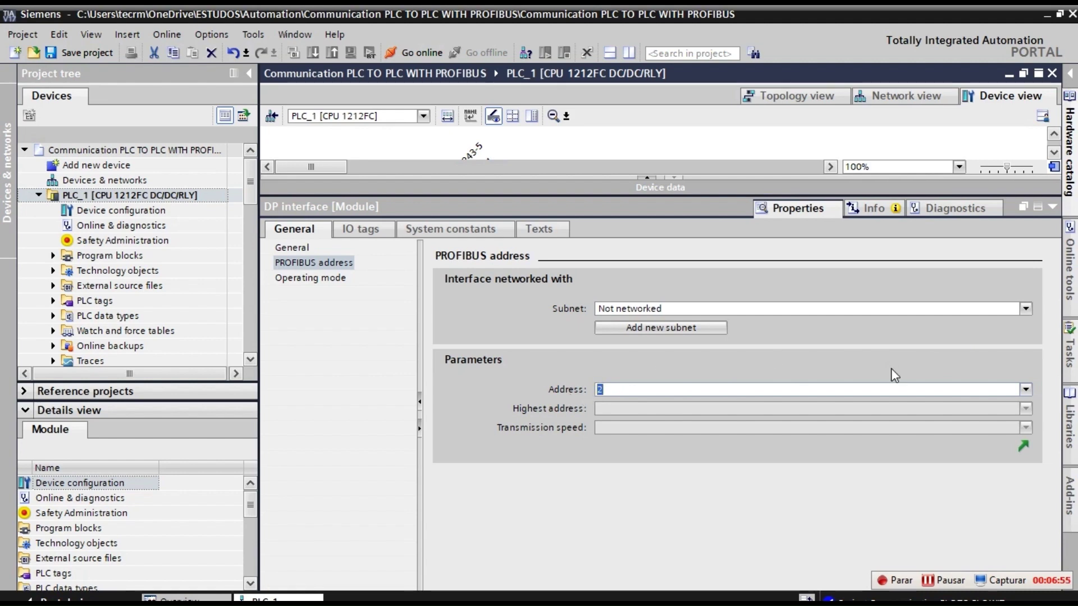
click(670, 329)
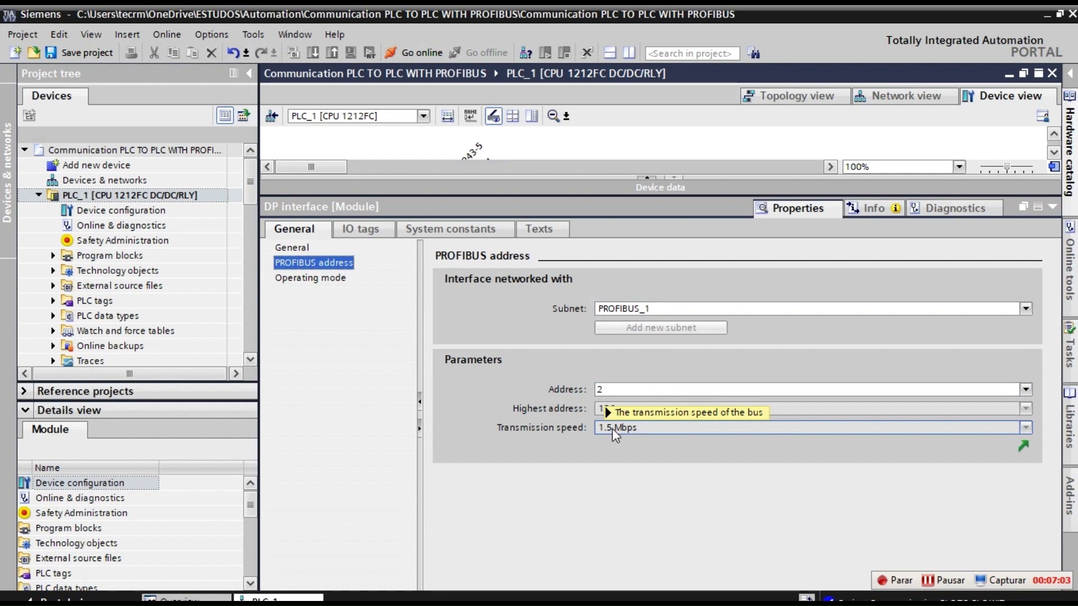
mouse_move(652, 433)
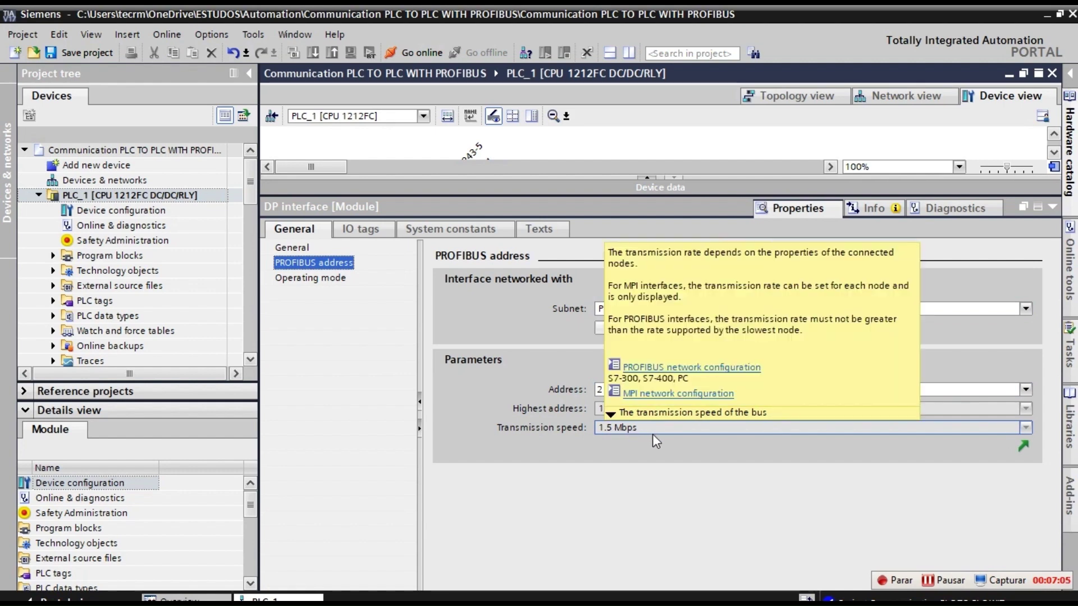
click(794, 487)
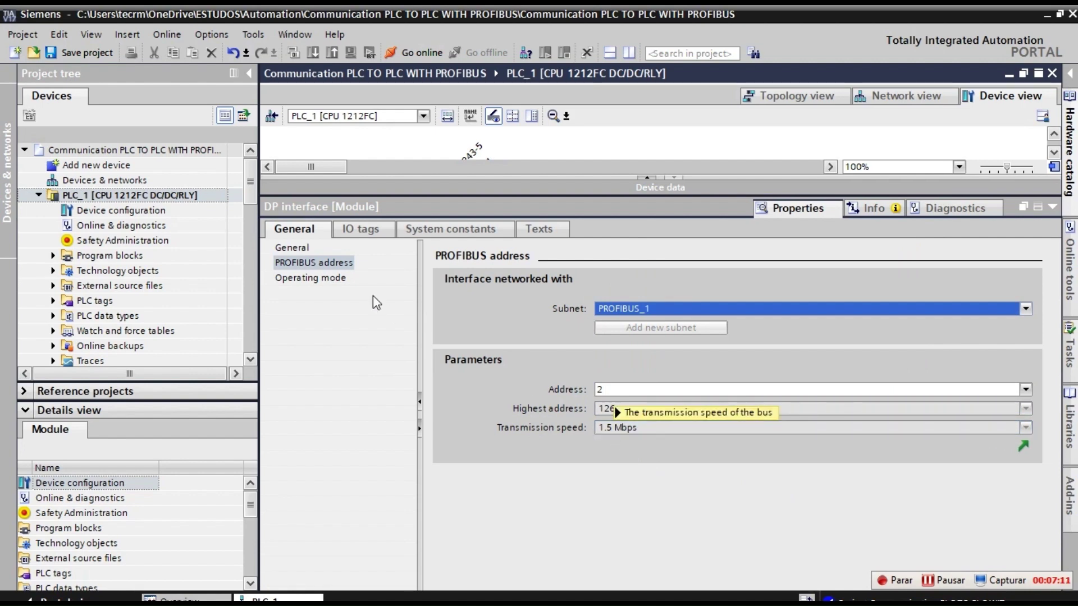
click(334, 277)
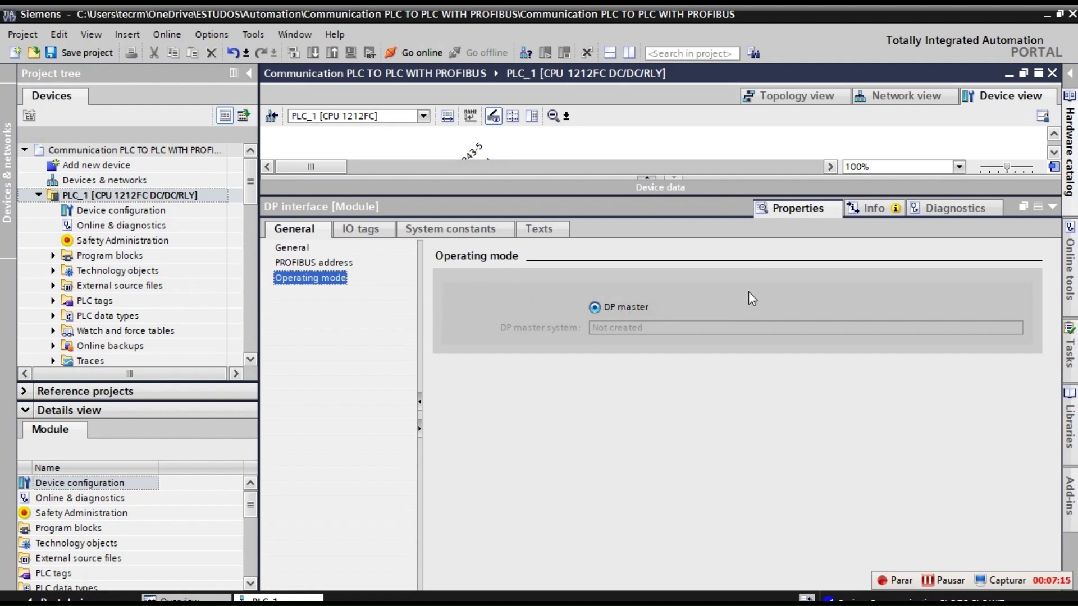
click(1053, 207)
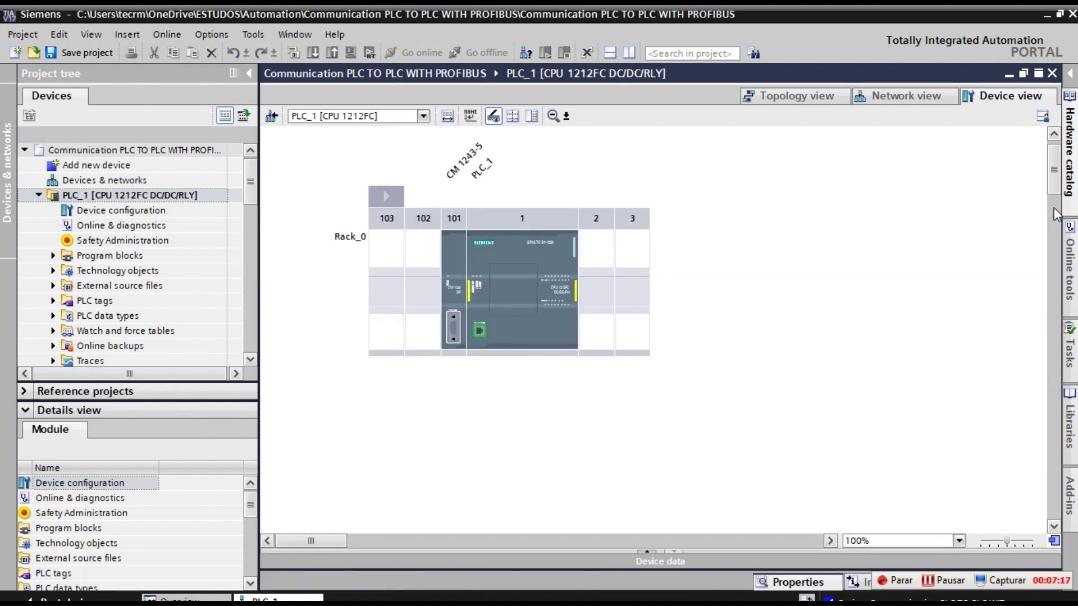
Open the Ethernet address properties of the CPU's PROFINET interface
click(453, 328)
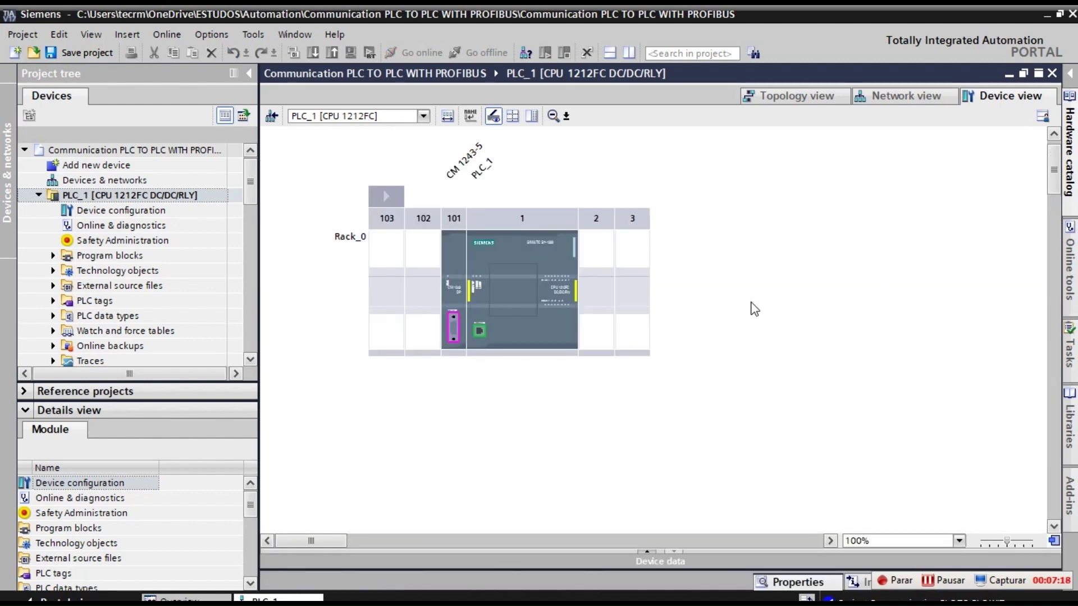
double_click(480, 332)
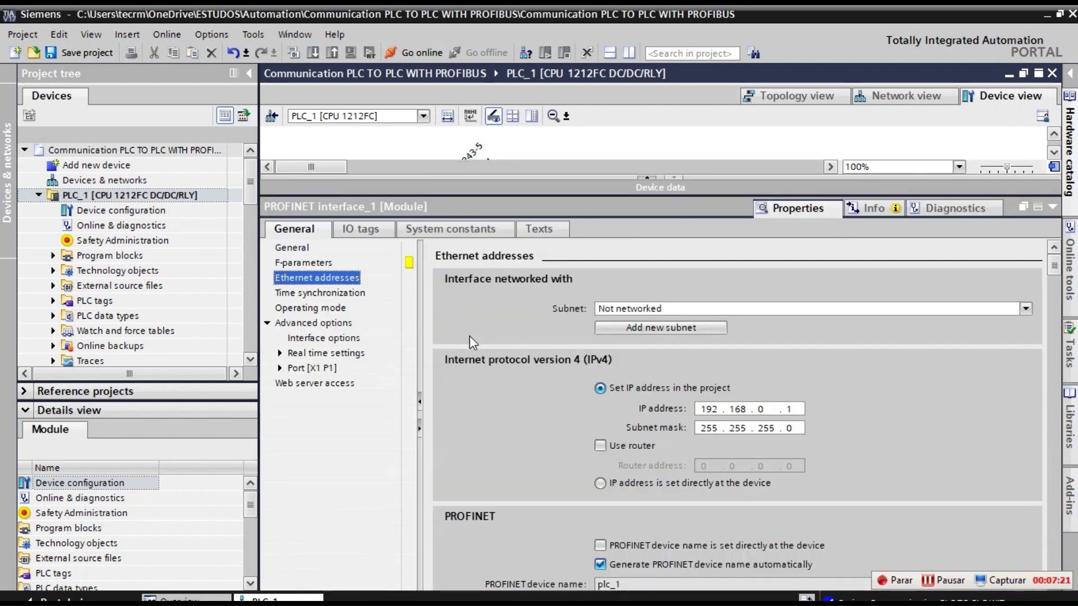